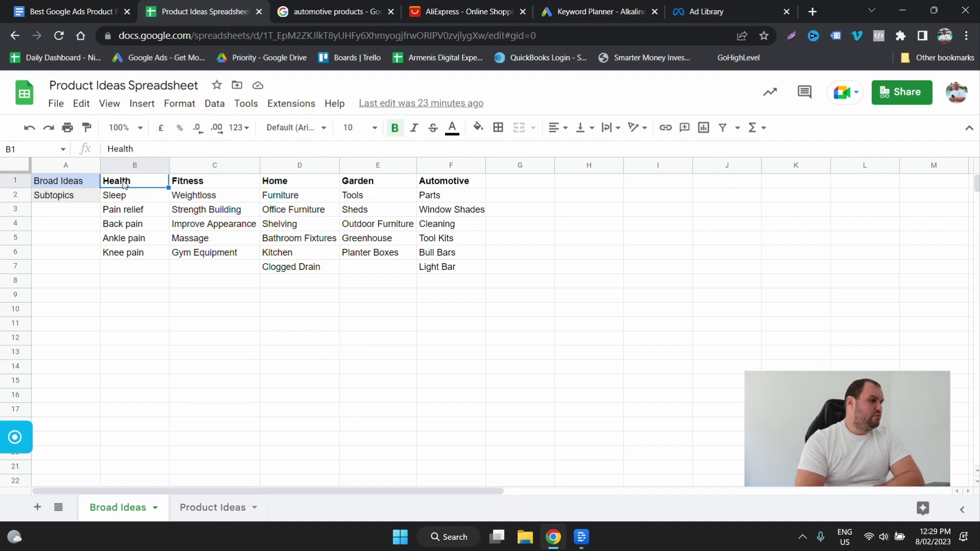
- Review the subtopics listed under the Health, Fitness, Home, Garden and Automotive headings of the Broad Ideas sheet
key(Down)
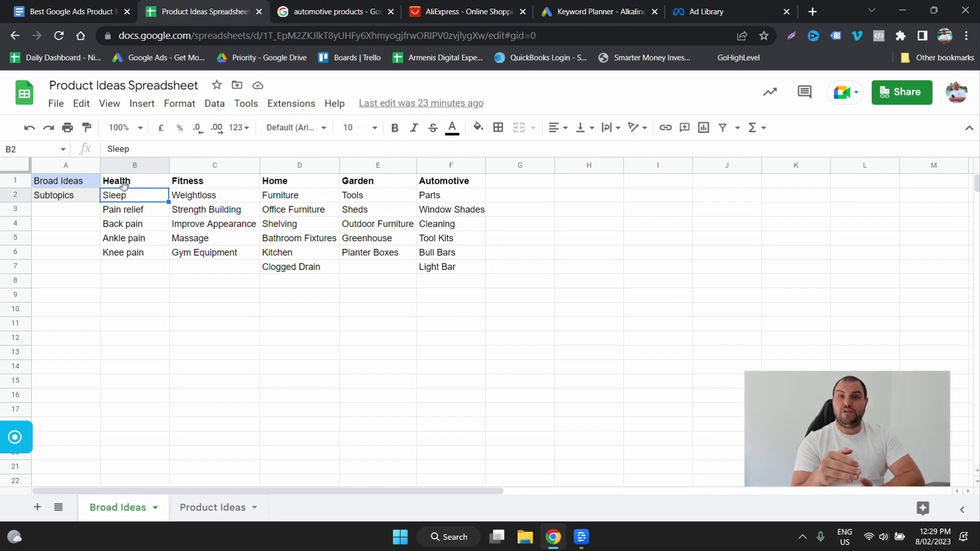
key(Down)
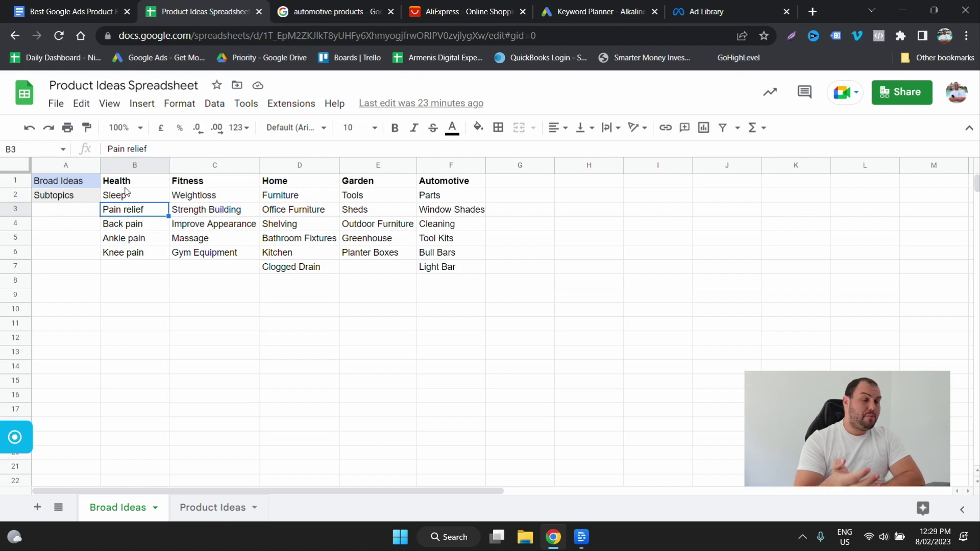
key(Down)
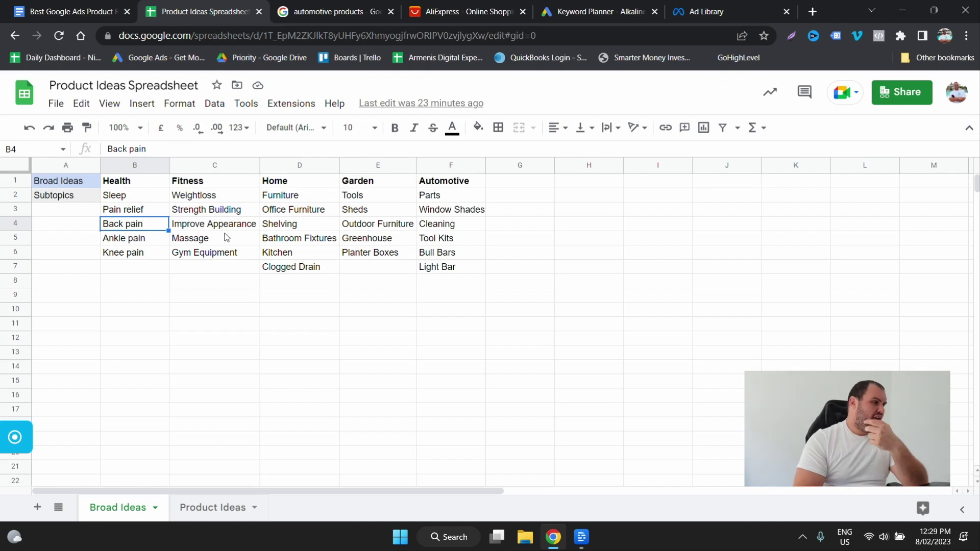
click(223, 185)
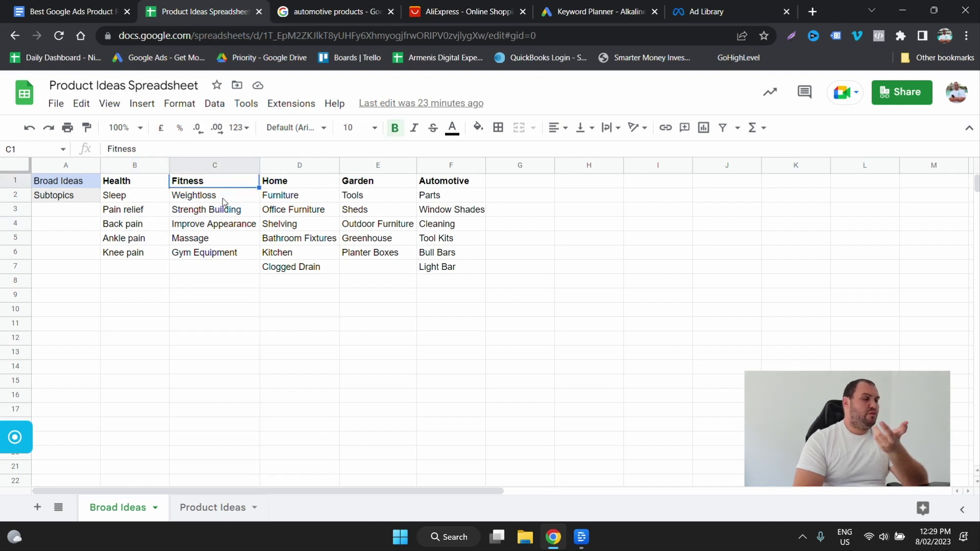
click(223, 199)
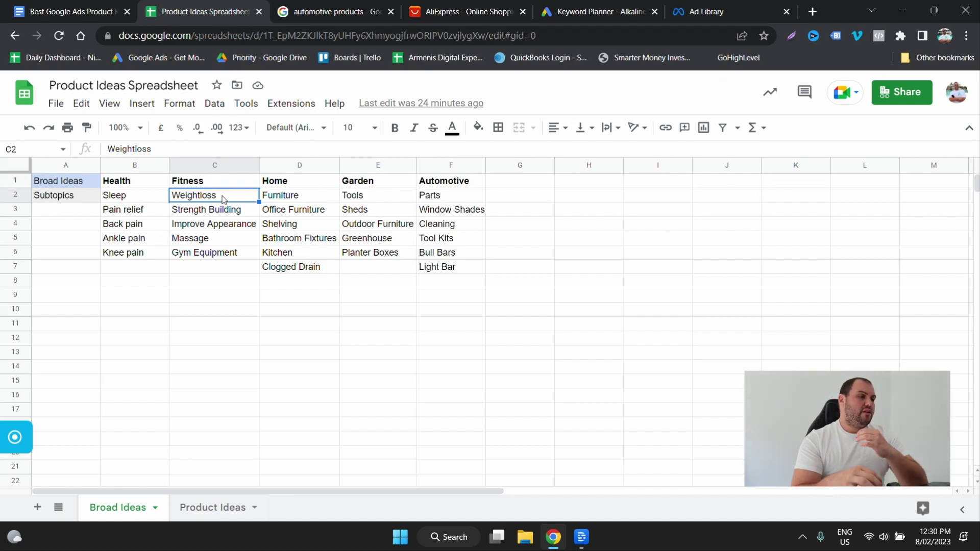
key(Right)
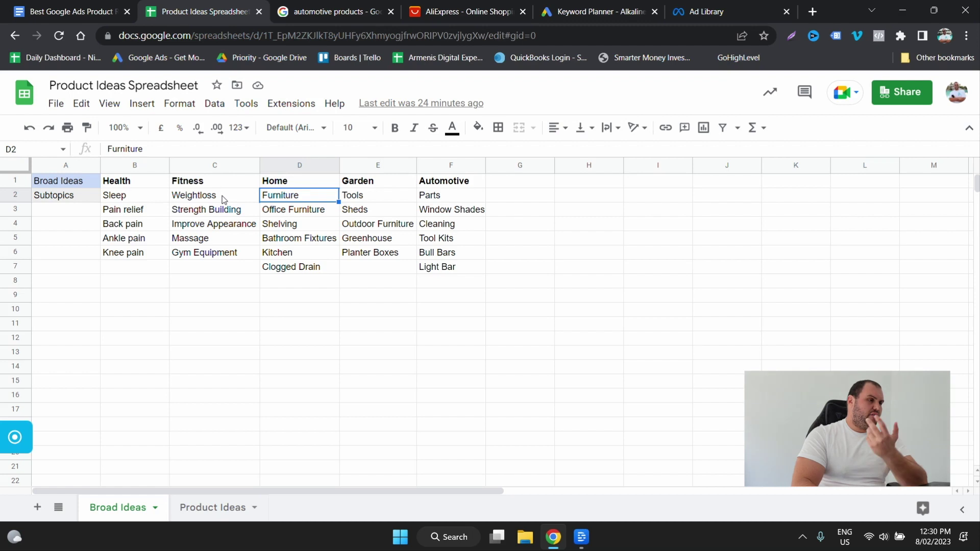
click(388, 192)
click(381, 182)
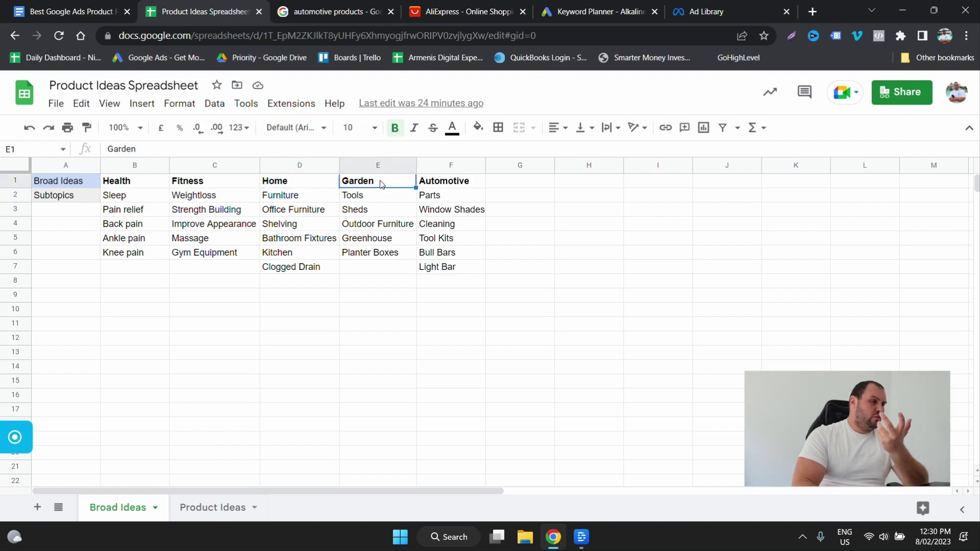
click(377, 211)
click(388, 227)
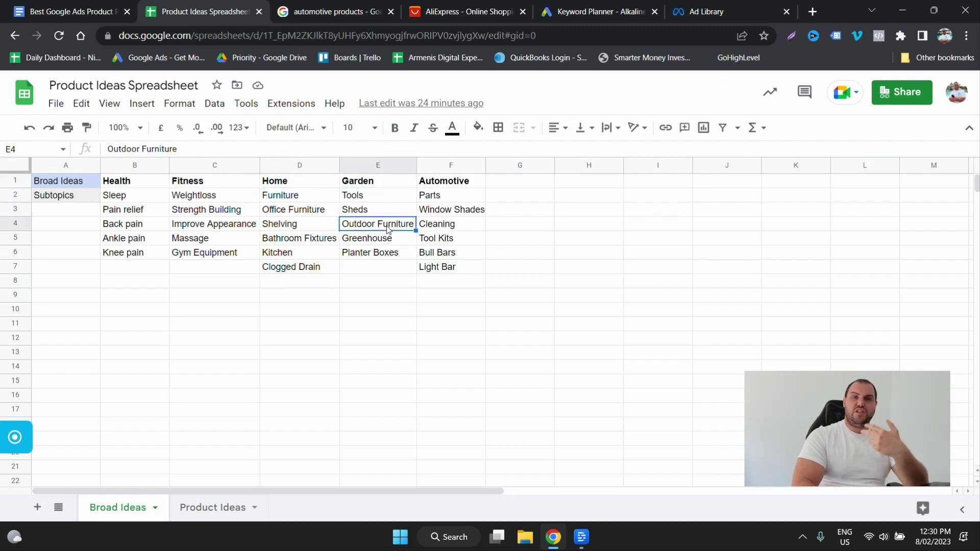
click(383, 242)
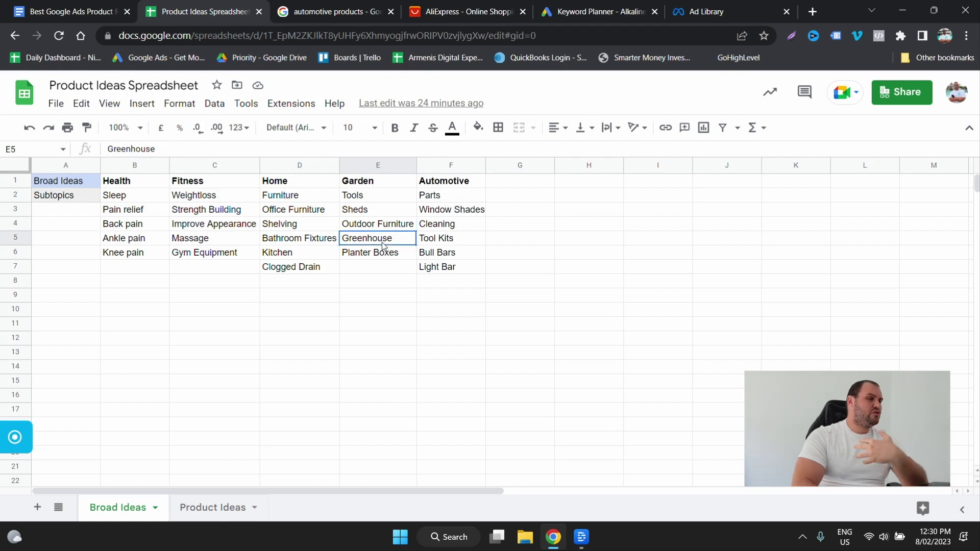
click(383, 257)
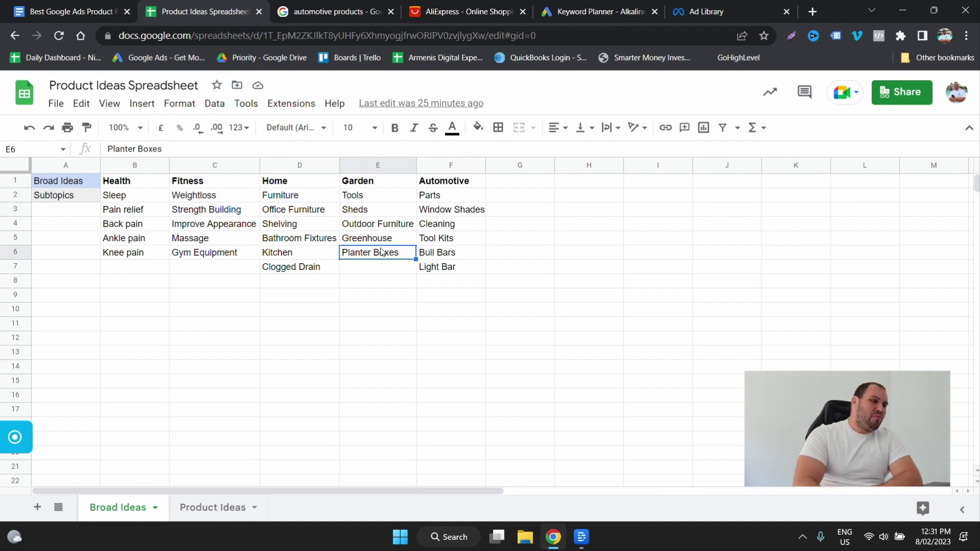
click(429, 180)
click(454, 208)
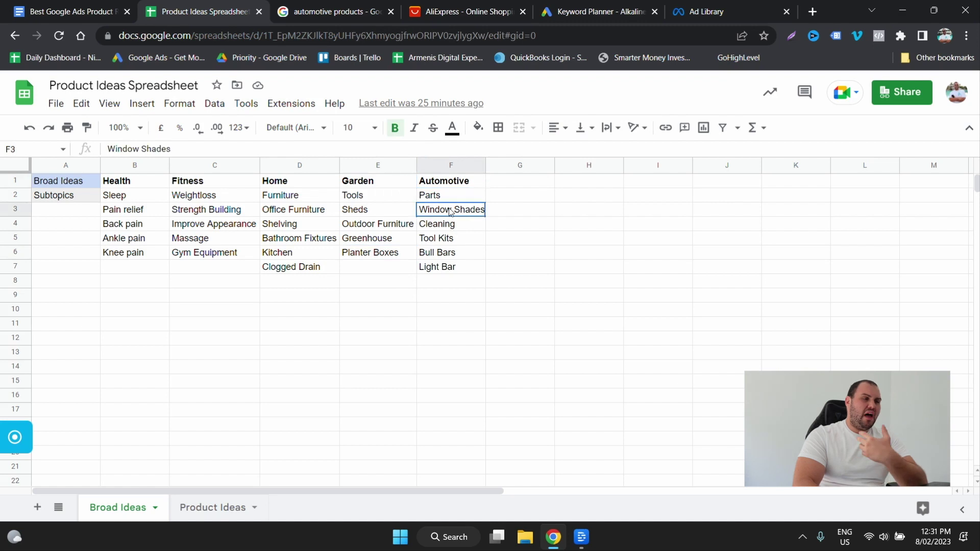
click(455, 223)
click(461, 241)
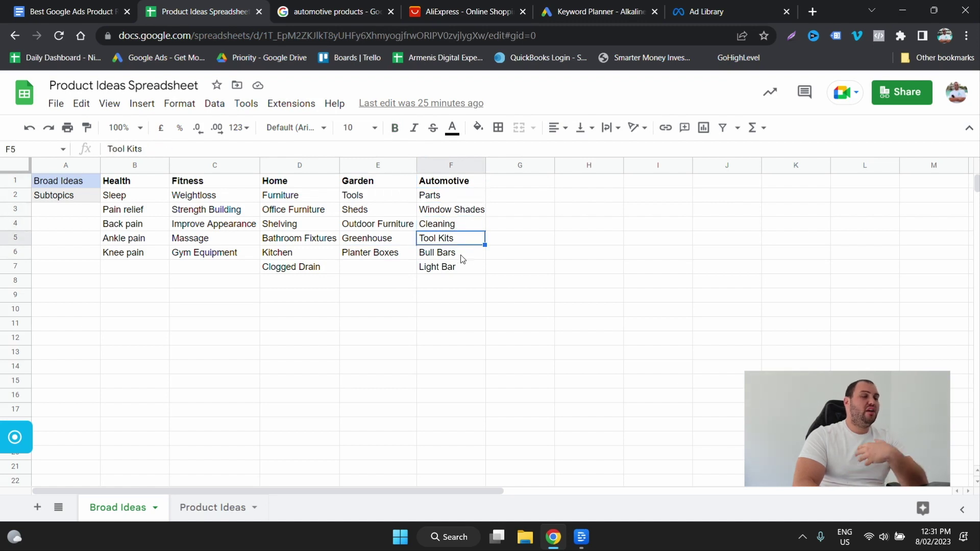
click(460, 255)
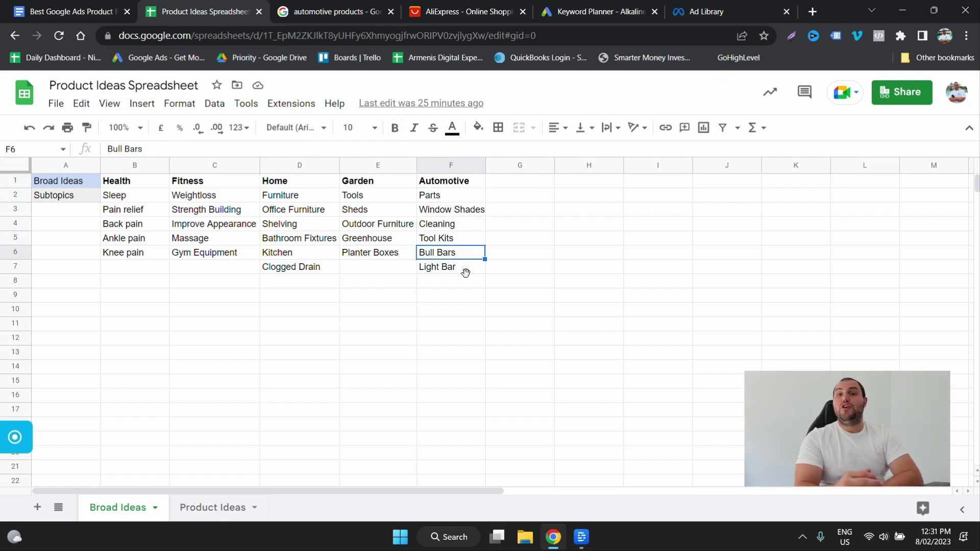
click(465, 273)
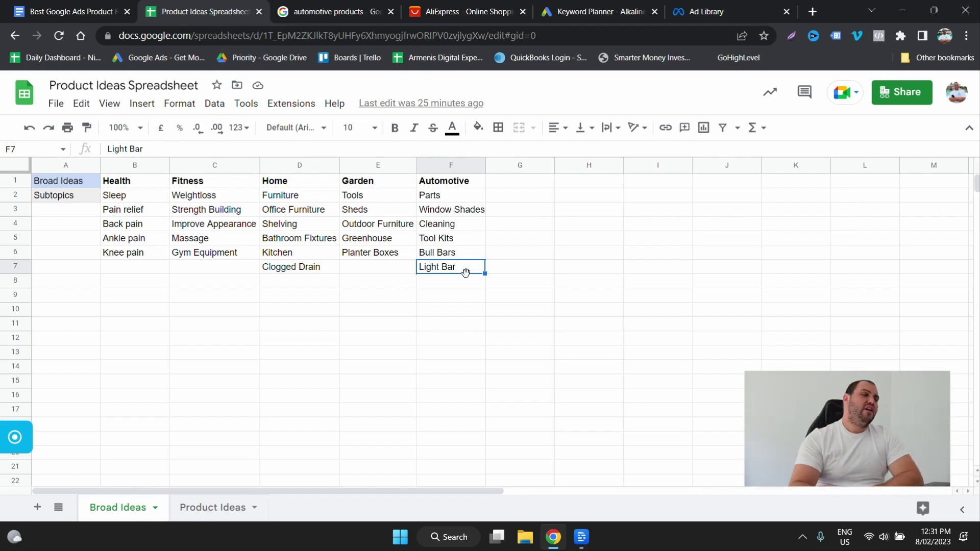
- Show the Product Ideas sheet, and switch to Google Shopping to search for "knee pain"
click(224, 513)
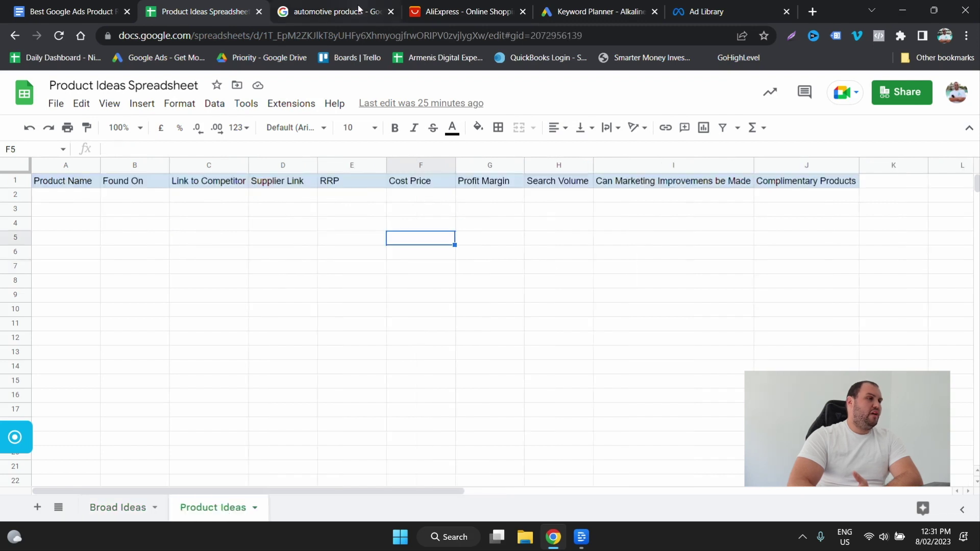
key(ctrl+Tab)
drag(210, 89, 0, 116)
key(BackSpace)
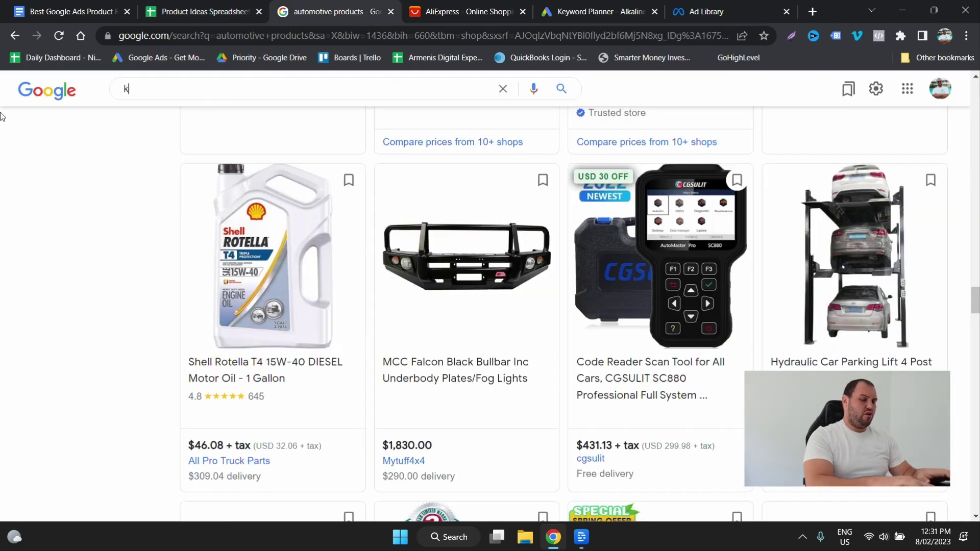
text(knee pain)
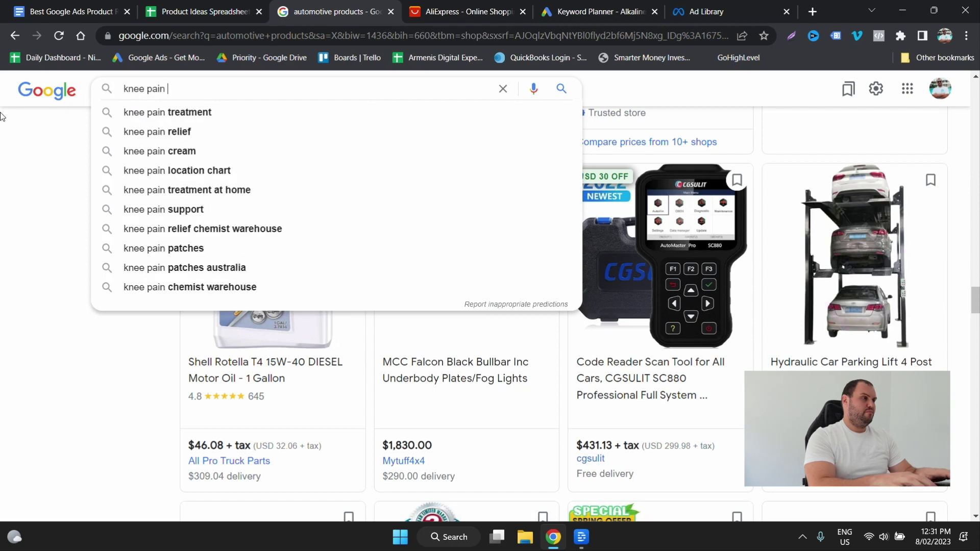
key(Return)
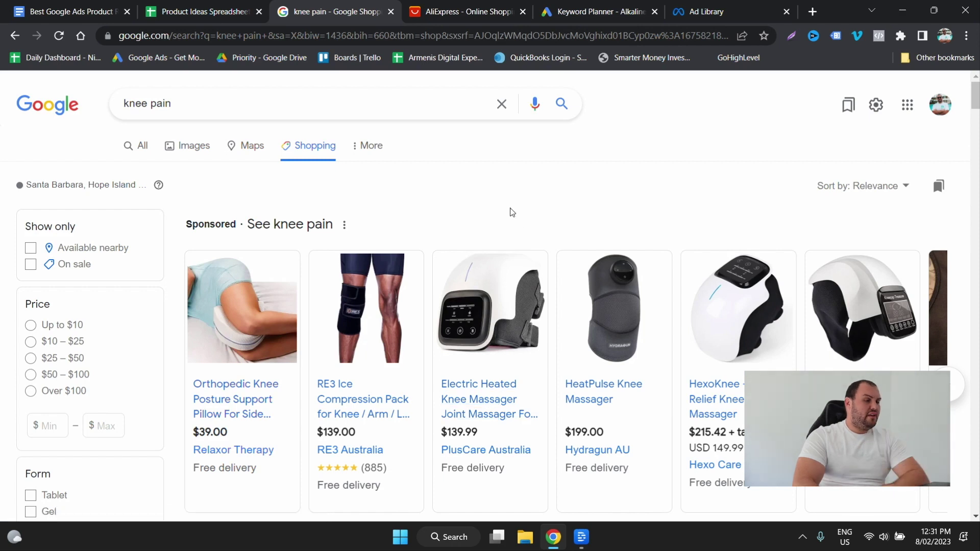
- Open the PlusCare Australia electric heated knee massager listing and paste its page URL into C2 under Link to Competitor in the spreadsheet
scroll(512, 212, down, 1)
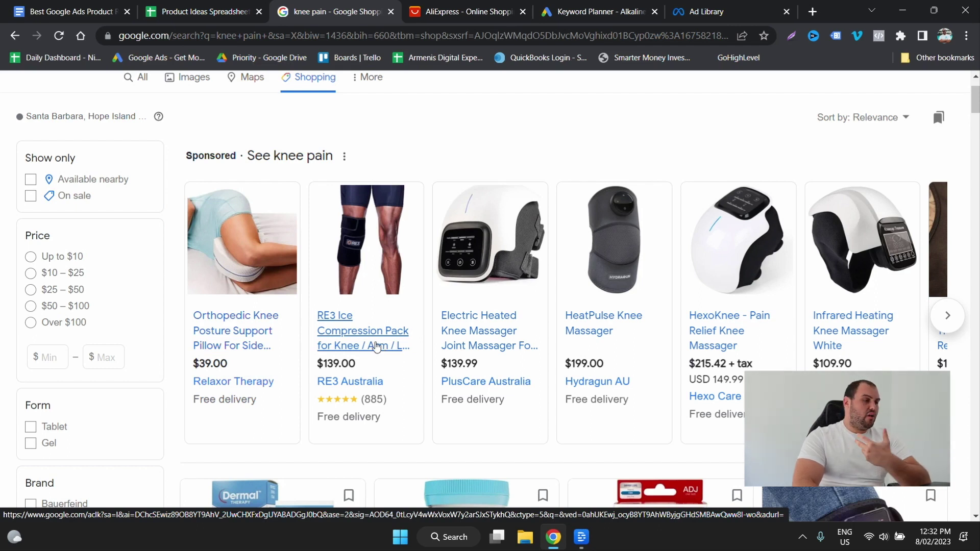
click(494, 347)
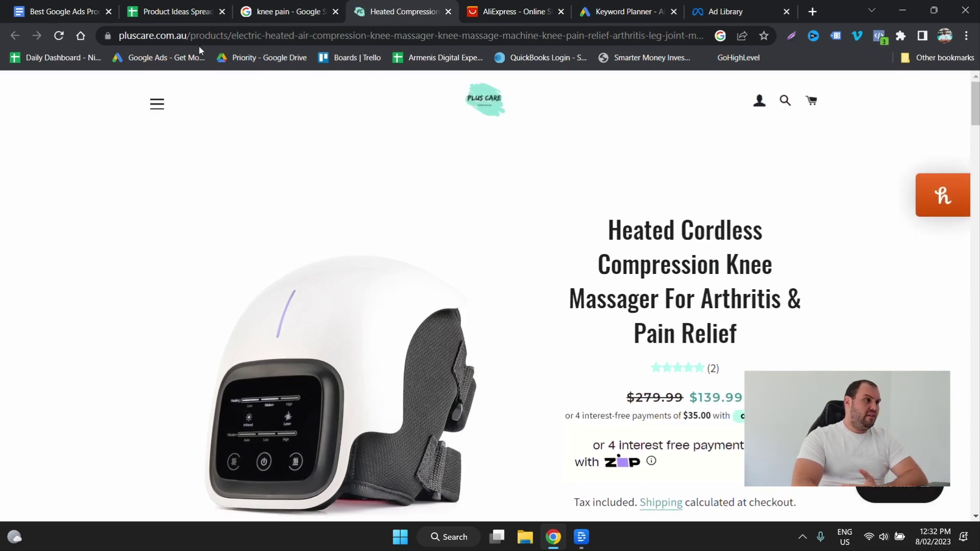
click(339, 43)
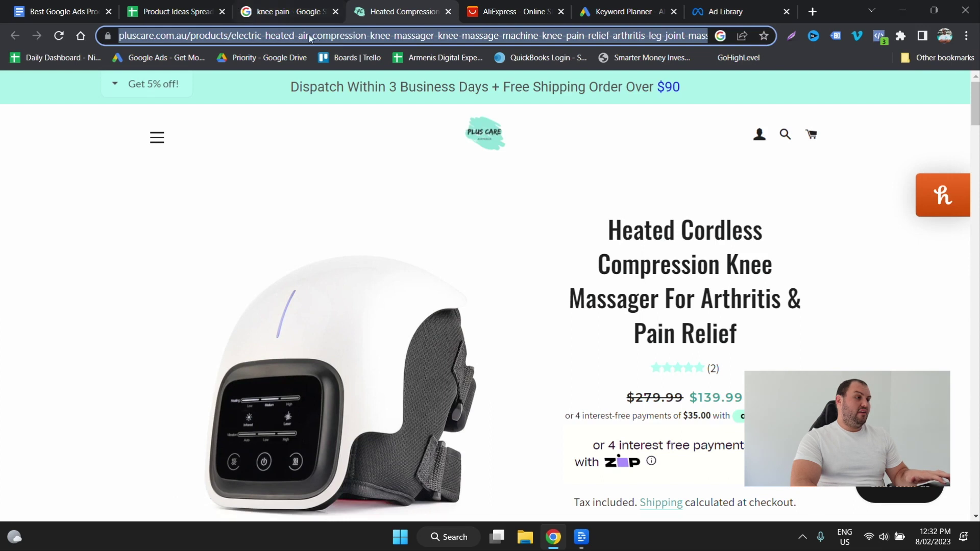
click(173, 11)
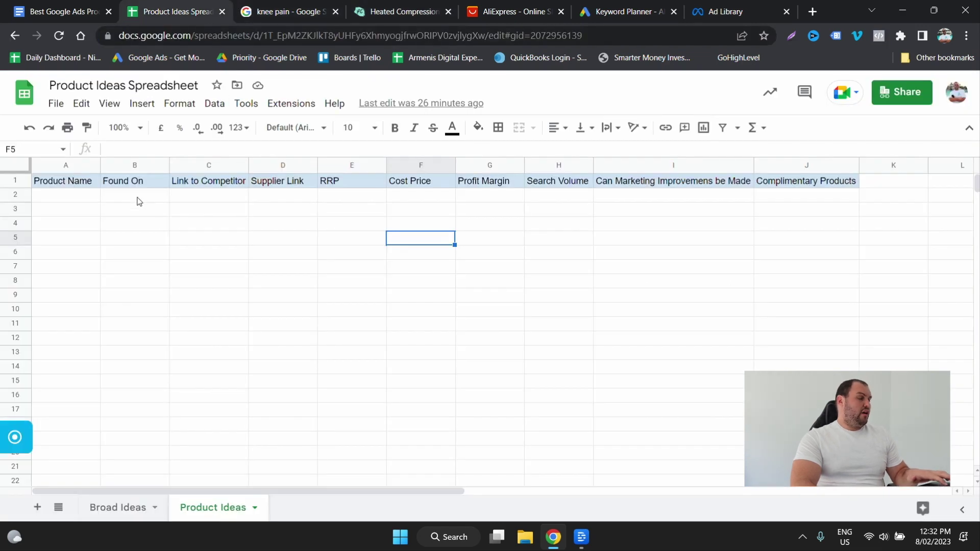
click(196, 201)
key(ctrl+v)
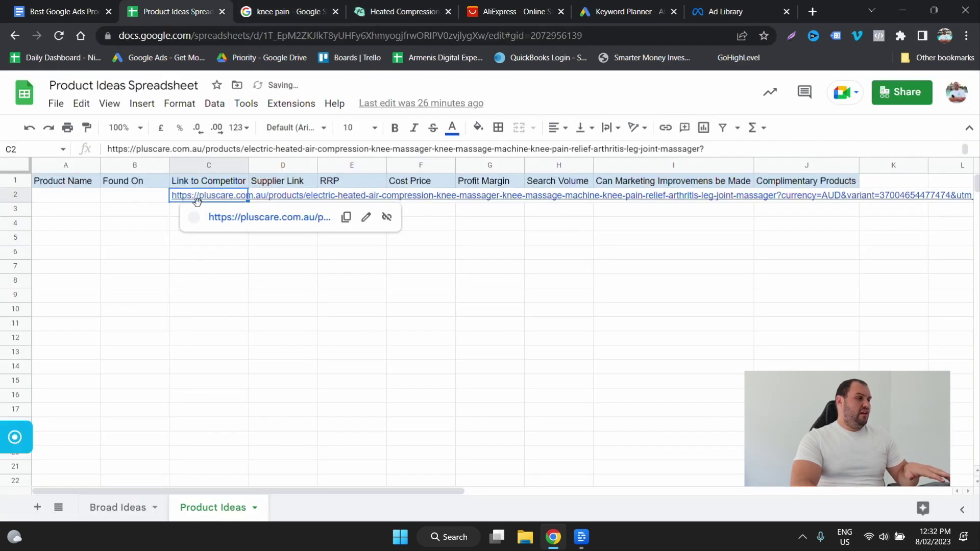
- Widen the Link to Competitor column to roughly three times its width and wrap the URL text in C2
click(606, 131)
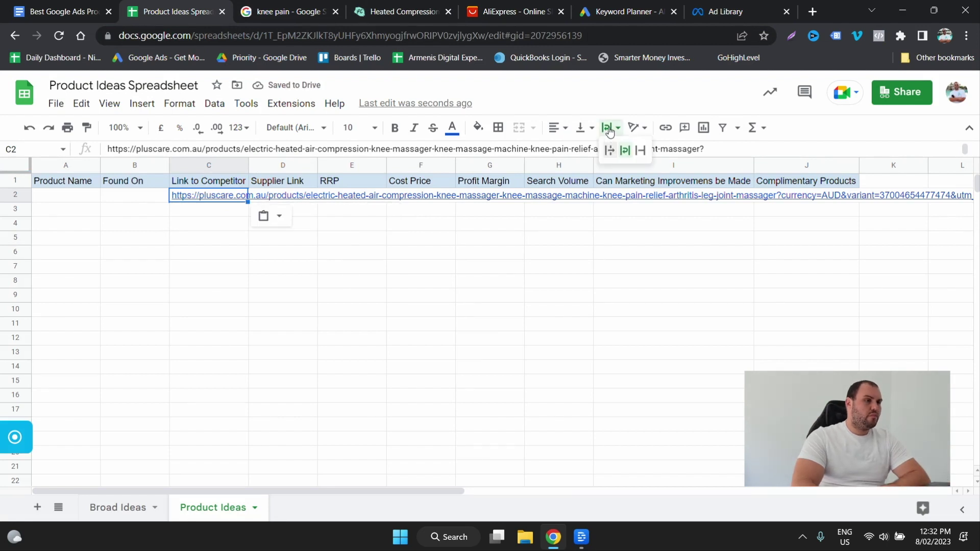
click(609, 130)
drag(248, 164, 392, 165)
click(607, 131)
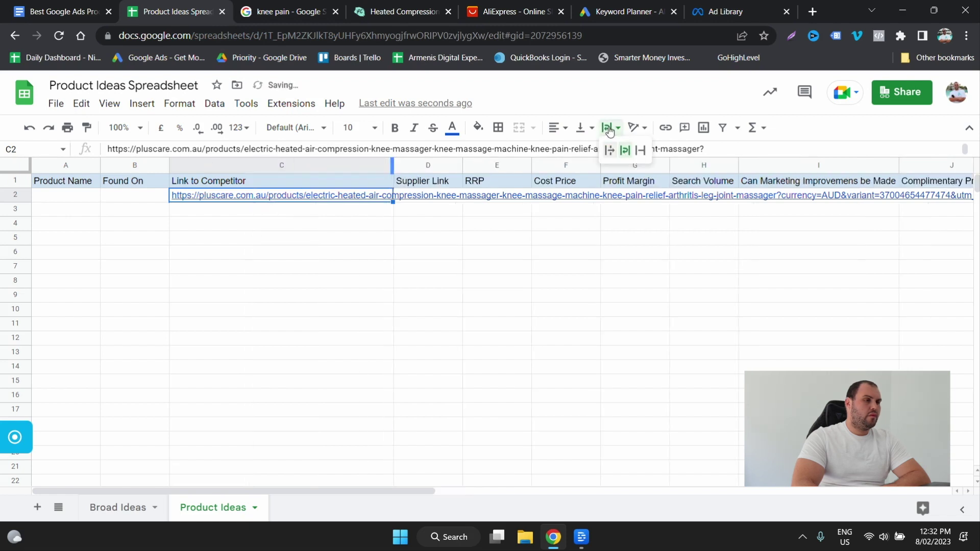
click(627, 151)
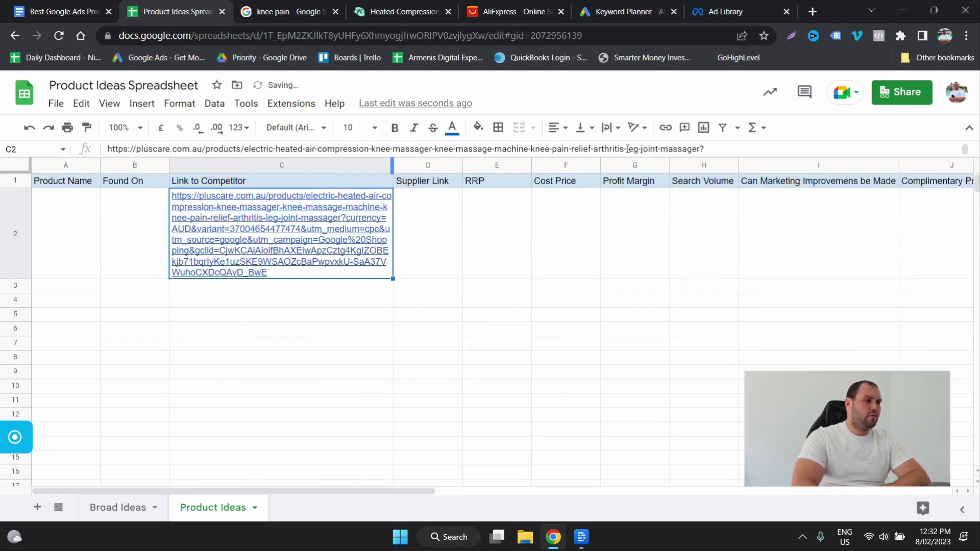
- Copy the product title "Heated Cordless Compression Knee Massager For Arthritis & Pain Relief" from the PlusCare page into A2 under Product Name
click(122, 313)
click(84, 245)
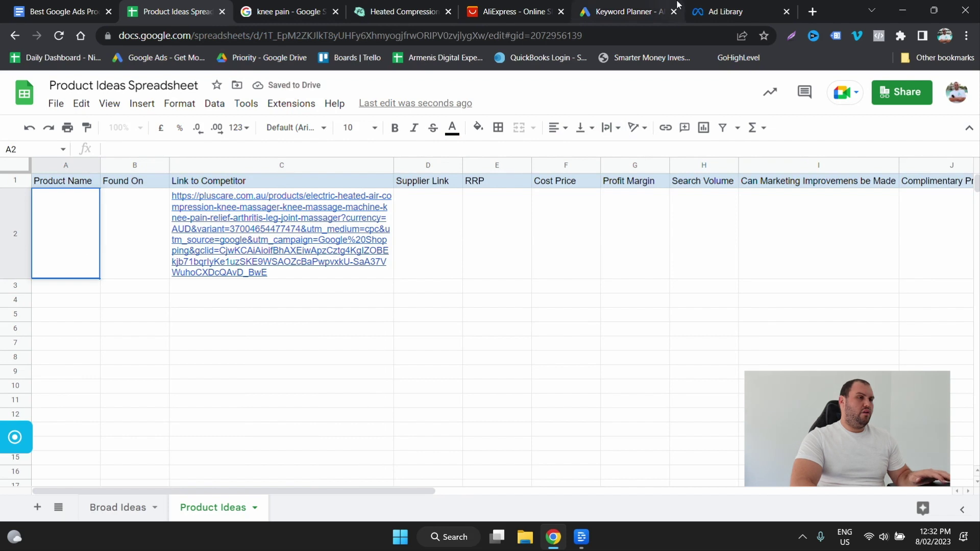
key(ctrl+Tab)
key(ctrl+Tab)
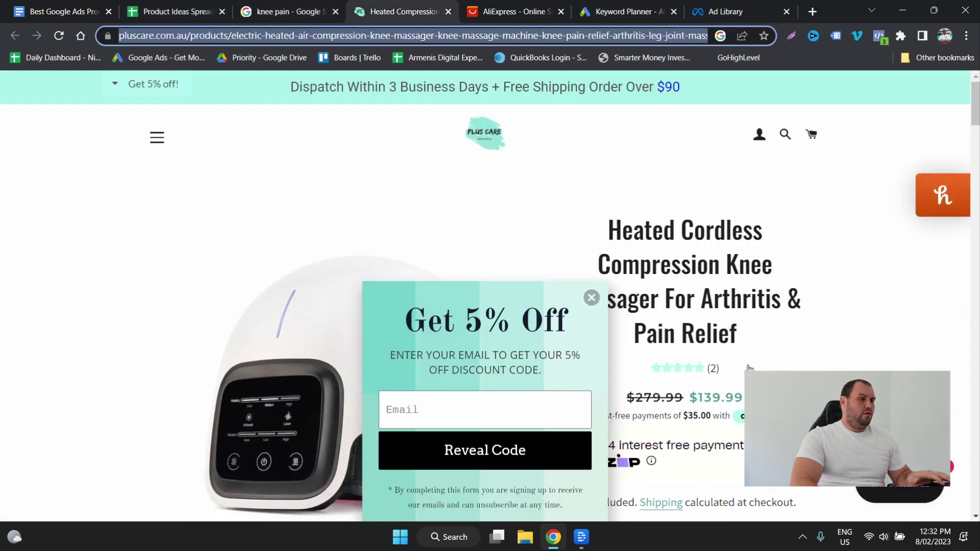
drag(738, 334, 605, 224)
key(ctrl+c)
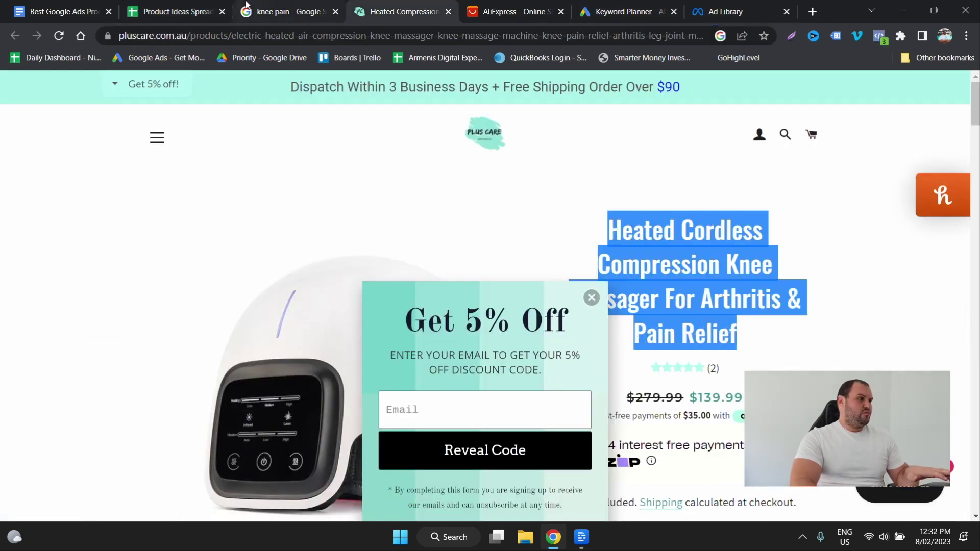
click(187, 7)
click(133, 217)
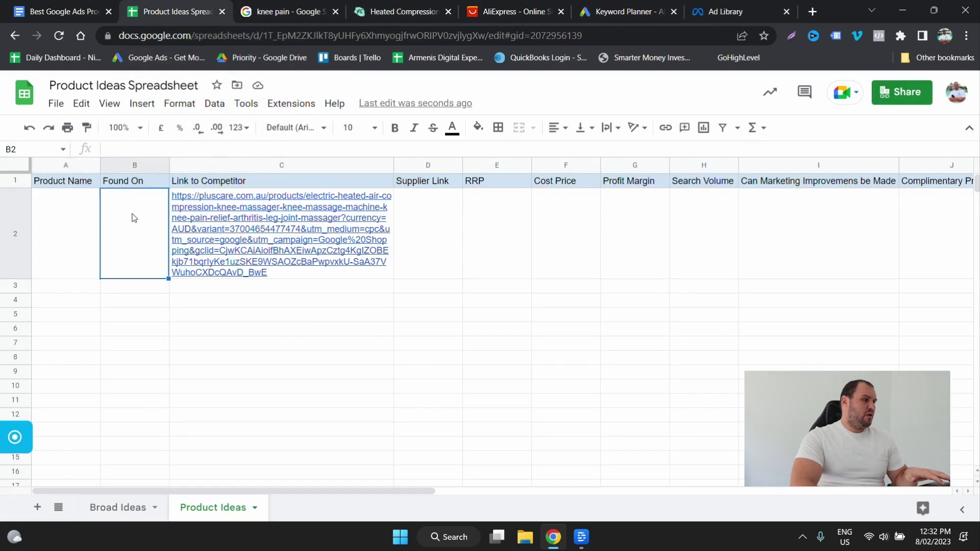
double_click(68, 225)
key(ctrl+v)
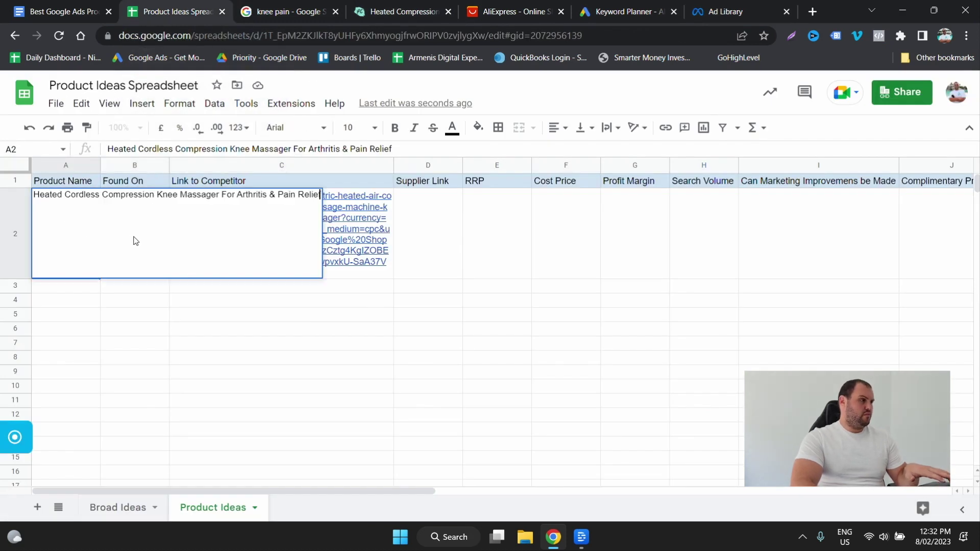
click(176, 315)
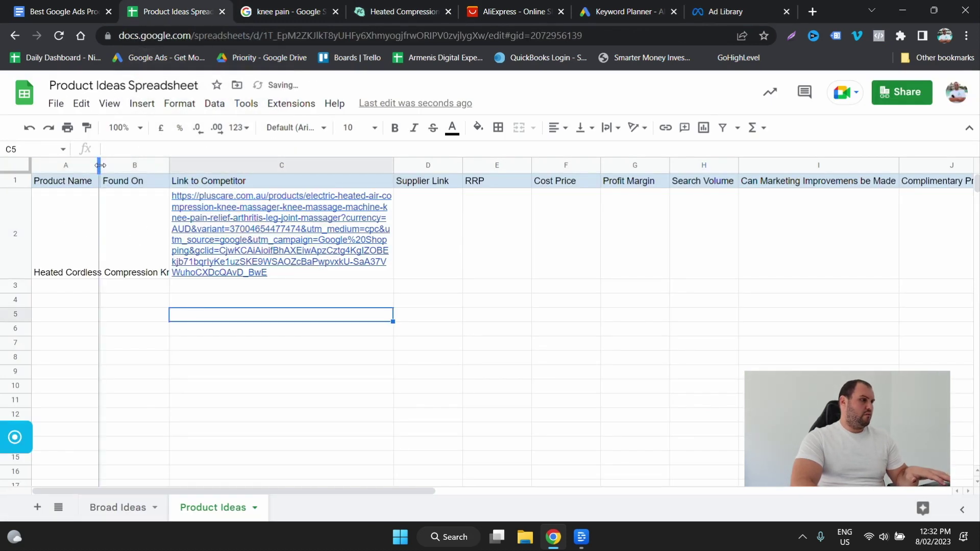
- Fit the Product Name column's width to the full product title in row 2
drag(99, 165, 131, 165)
double_click(132, 165)
click(361, 261)
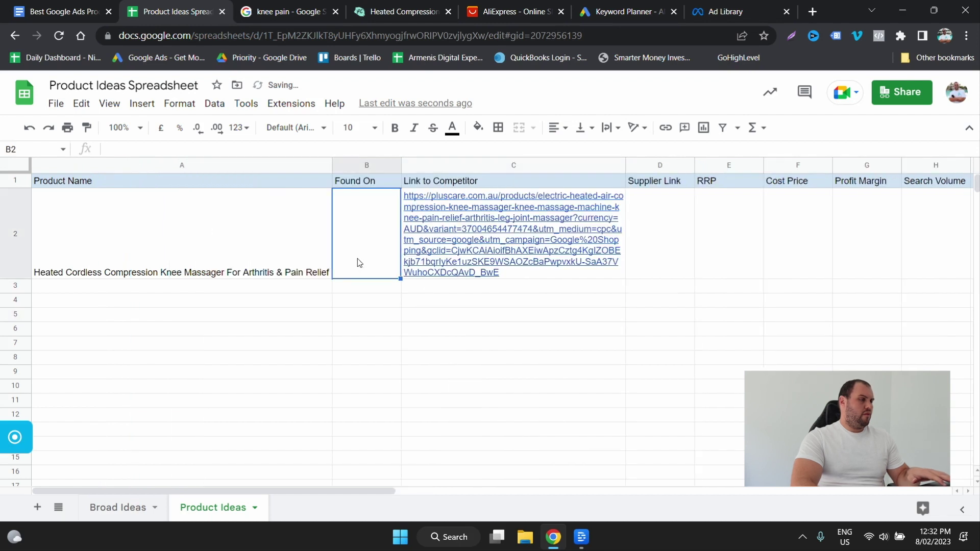
click(234, 270)
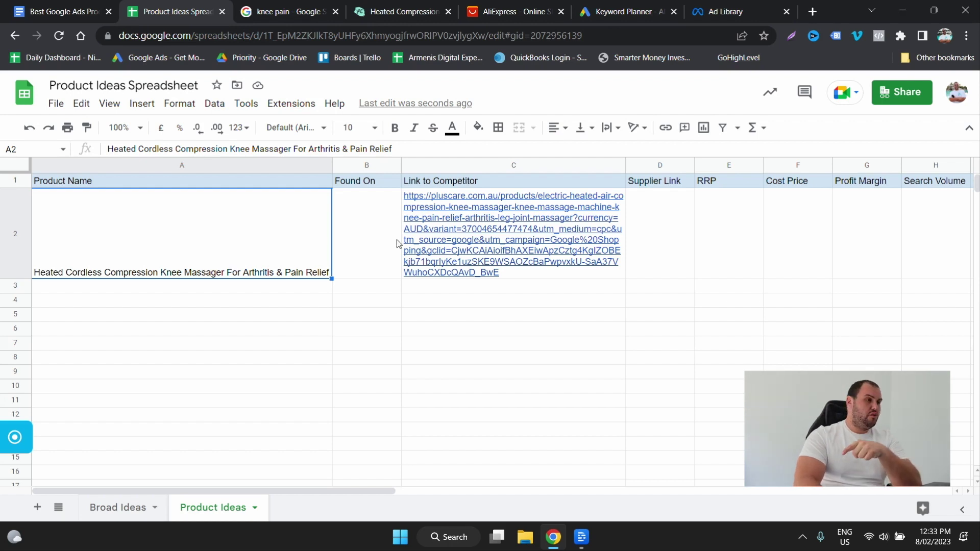
- Enter "Google Shopping" in B2 under Found On
double_click(370, 234)
text(Googl)
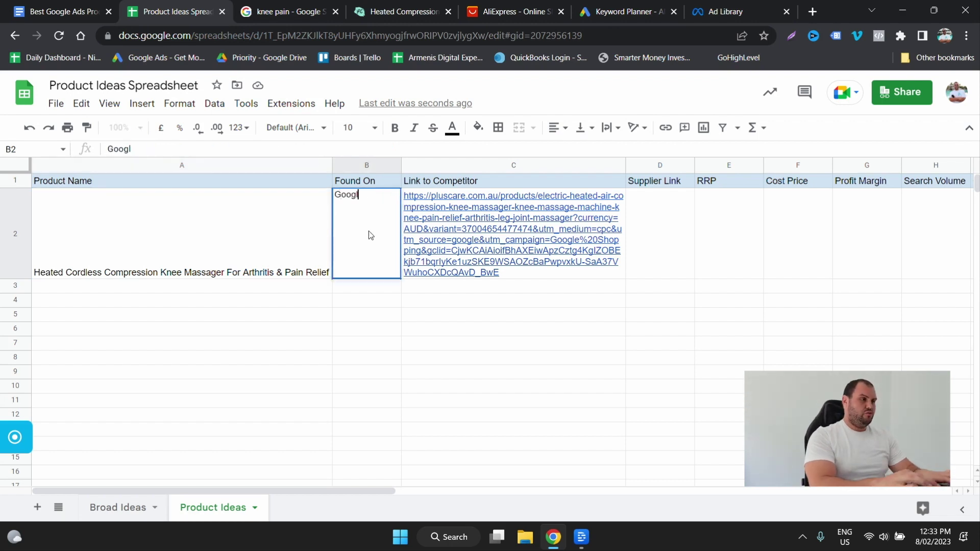
text(e Shopping)
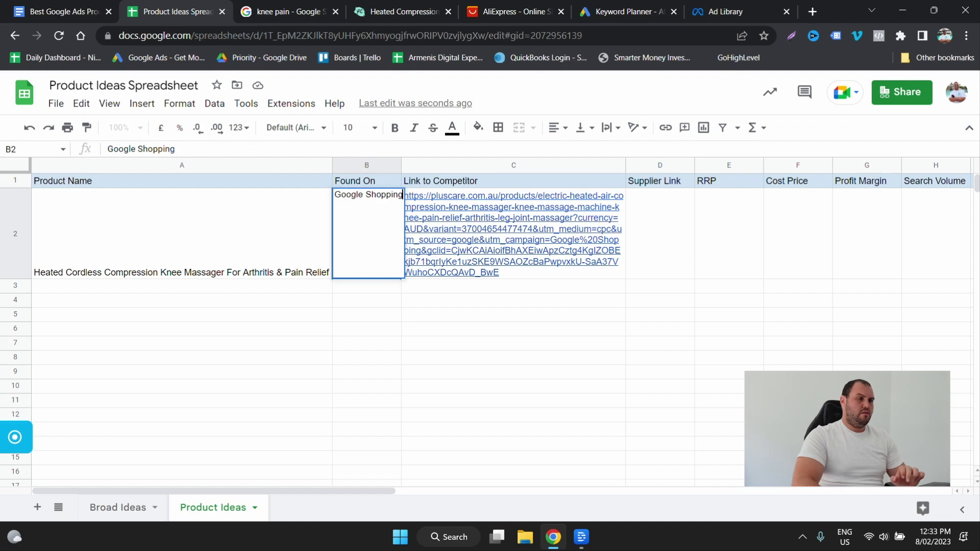
click(733, 346)
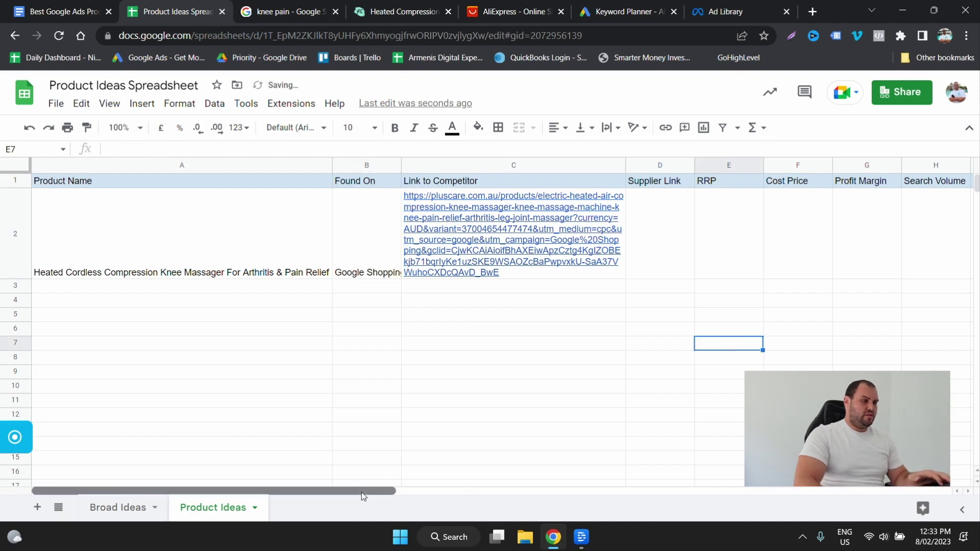
- Copy "Cordless Compression Knee Massager" from the product name in A2 and search AliExpress for it
drag(362, 492, 456, 492)
click(162, 263)
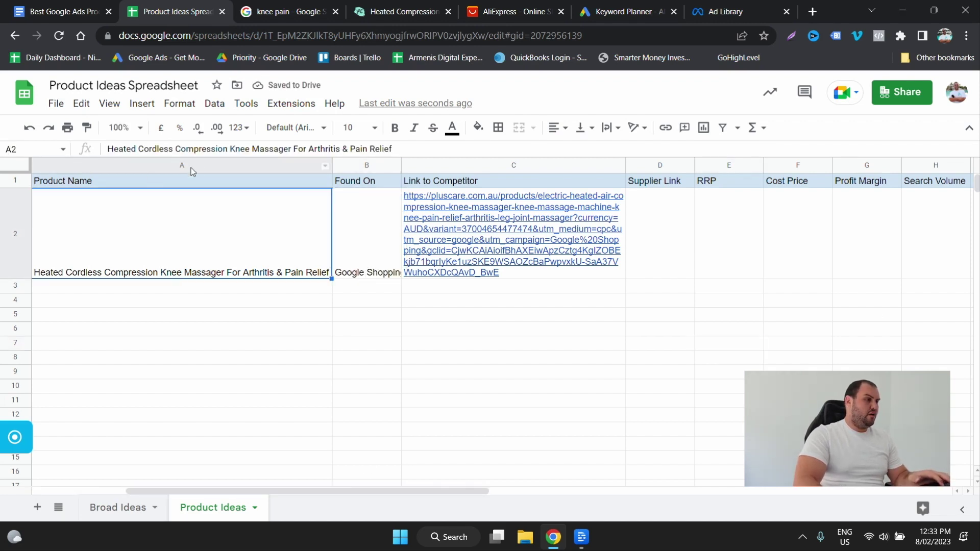
drag(177, 148, 291, 148)
key(ctrl+c)
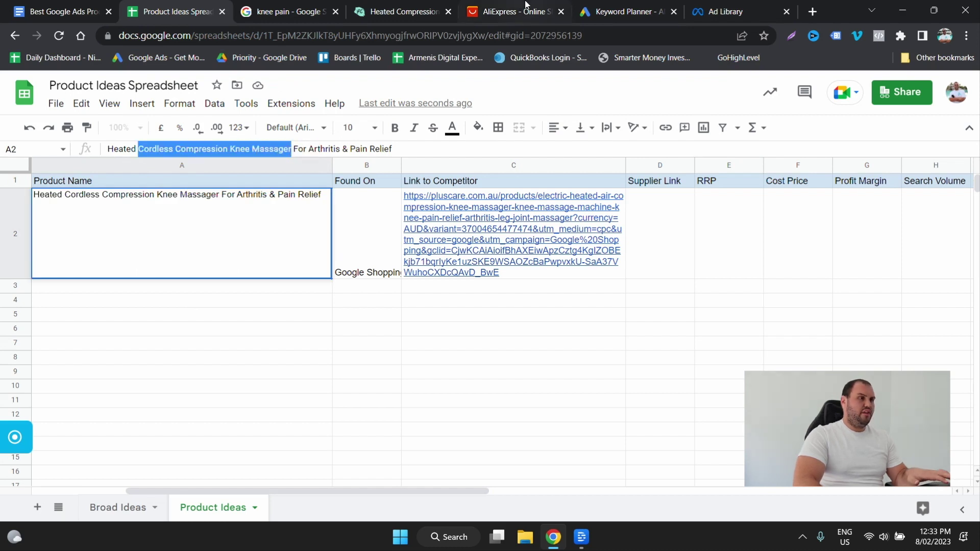
click(510, 11)
click(319, 182)
key(ctrl+v)
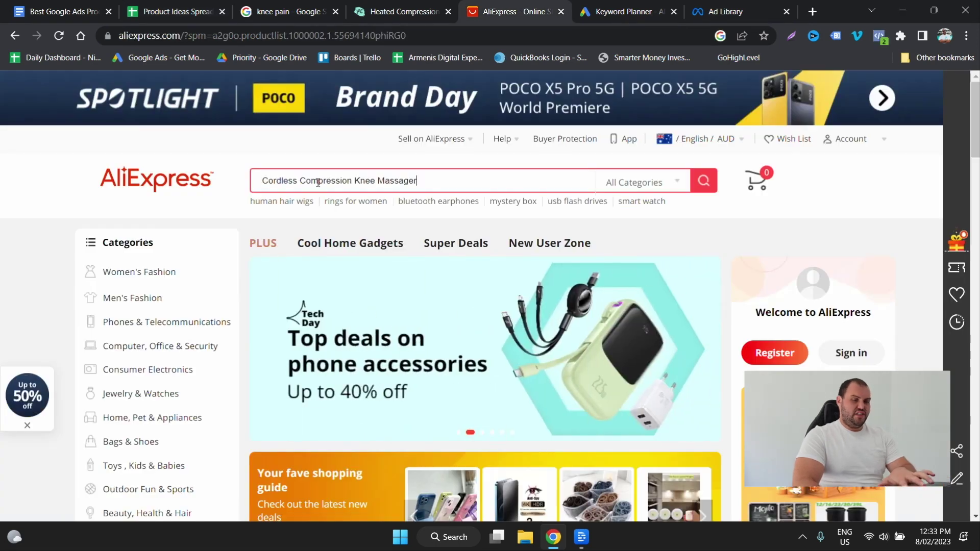
key(Return)
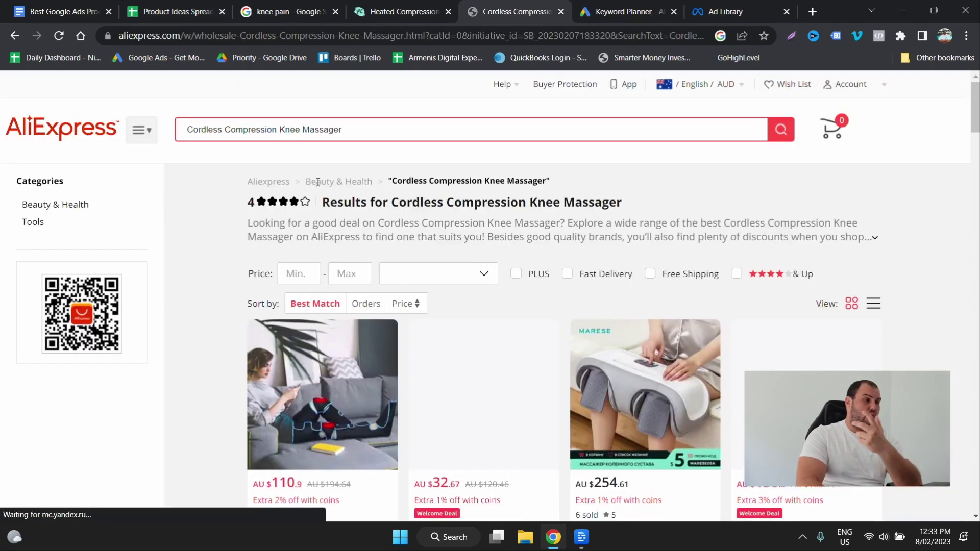
- Look through the AliExpress results and open the DearBeauty Official Store's Knee Heating Massager listing
scroll(521, 372, down, 2)
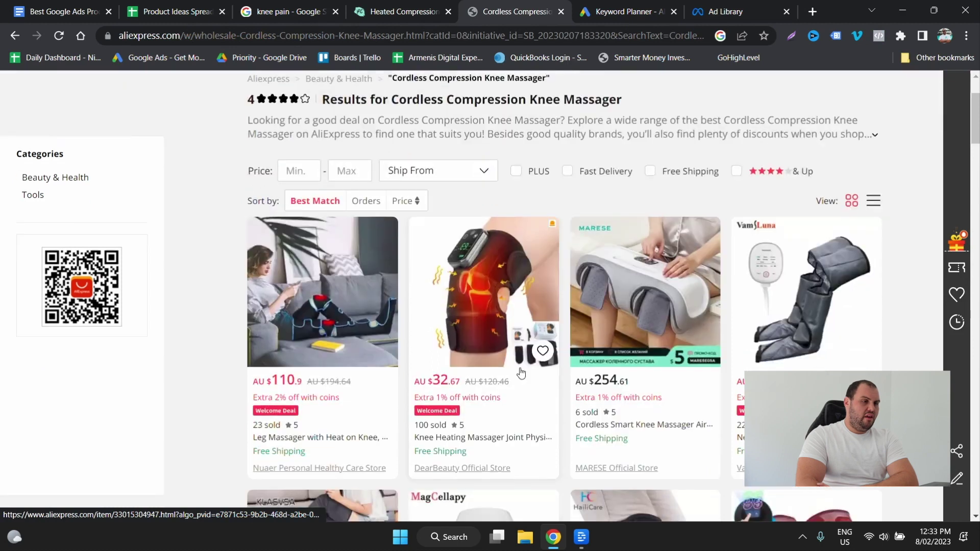
scroll(520, 372, down, 2)
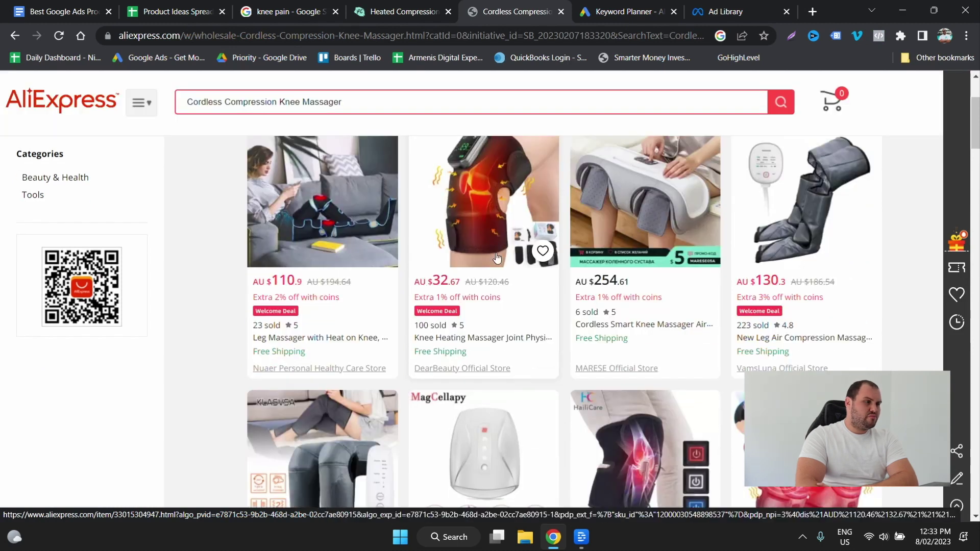
scroll(480, 258, down, 7)
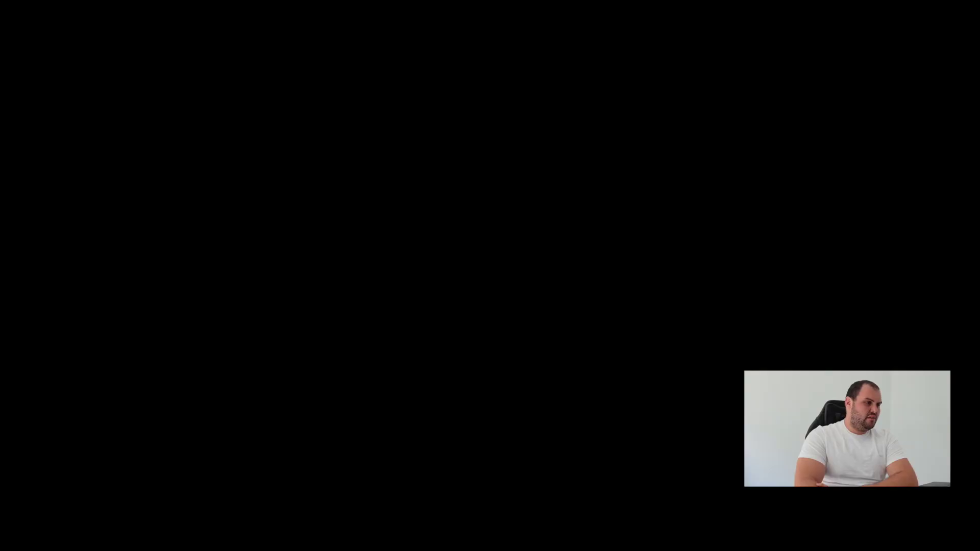
scroll(417, 367, up, 8)
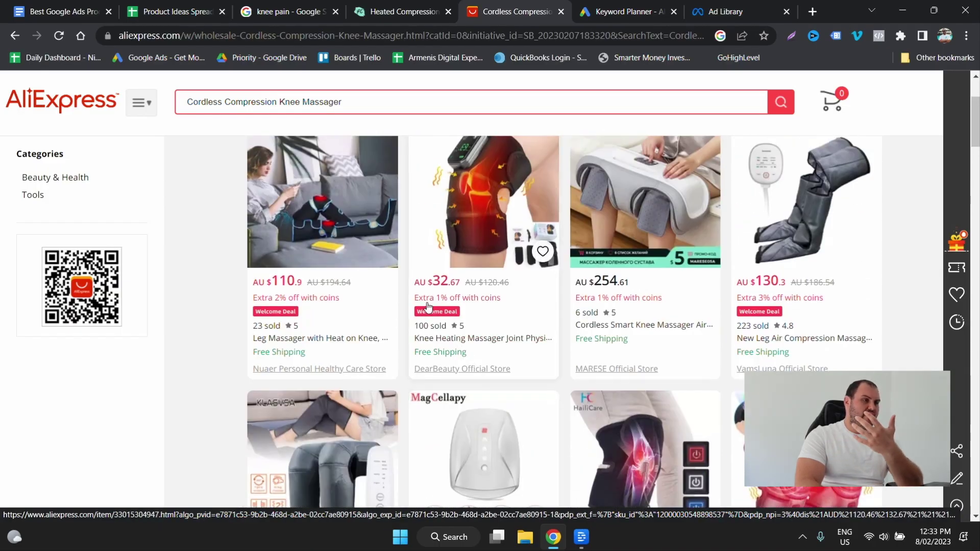
scroll(428, 307, up, 4)
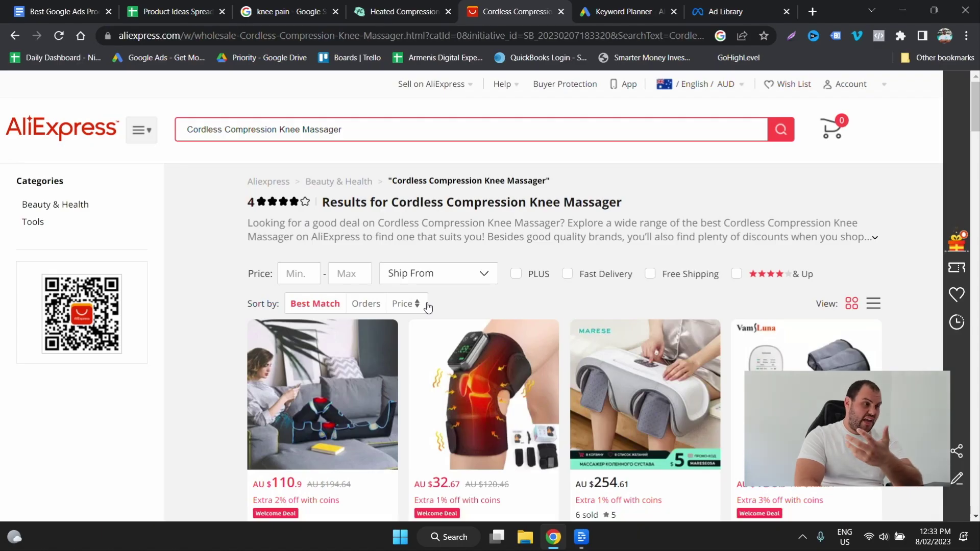
click(484, 383)
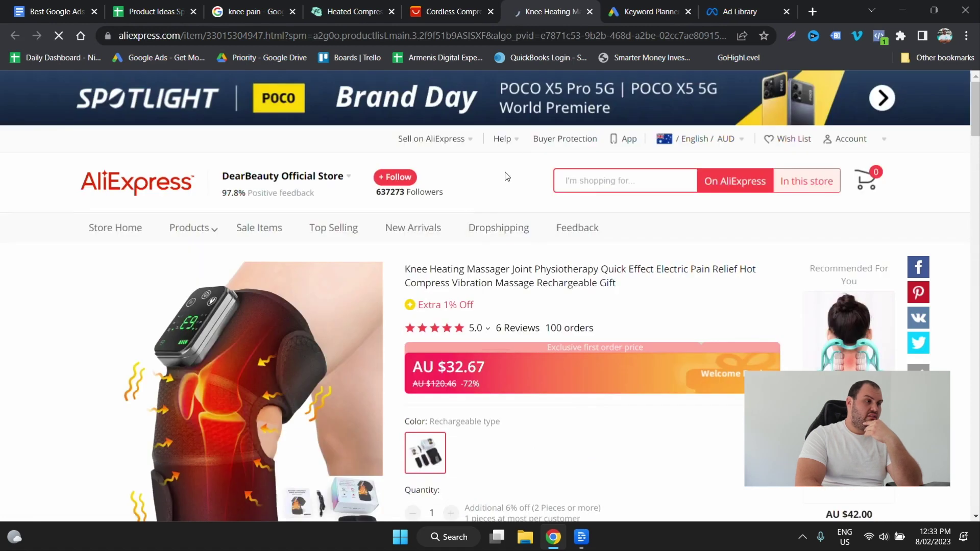
- Copy the AliExpress listing's URL into D2 under Supplier Link, narrowing the Product Name column and widening the Supplier Link column
mouse_move(515, 152)
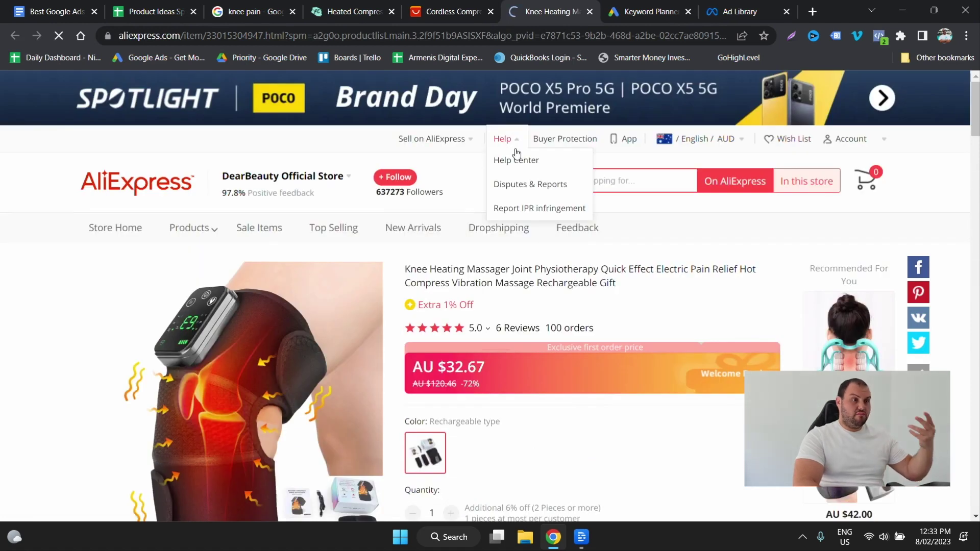
click(298, 41)
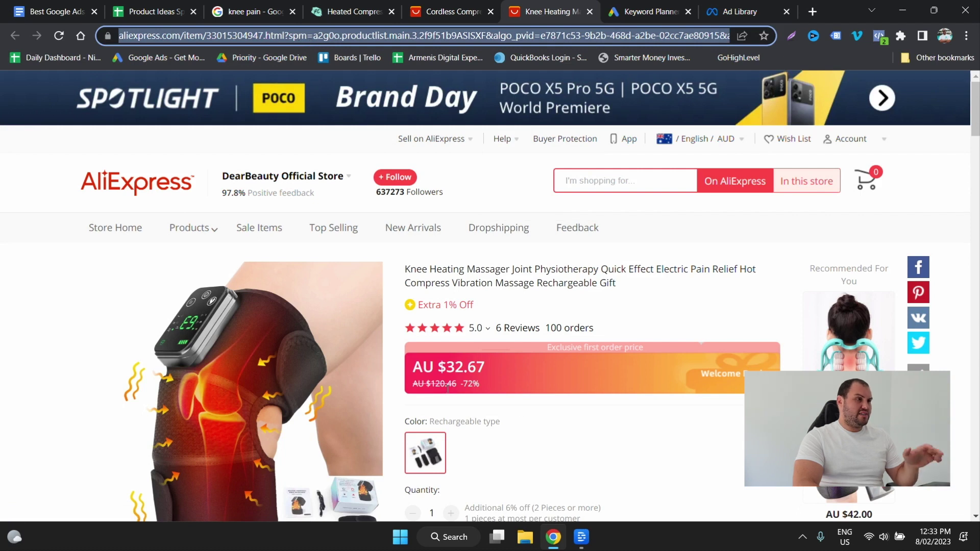
click(234, 16)
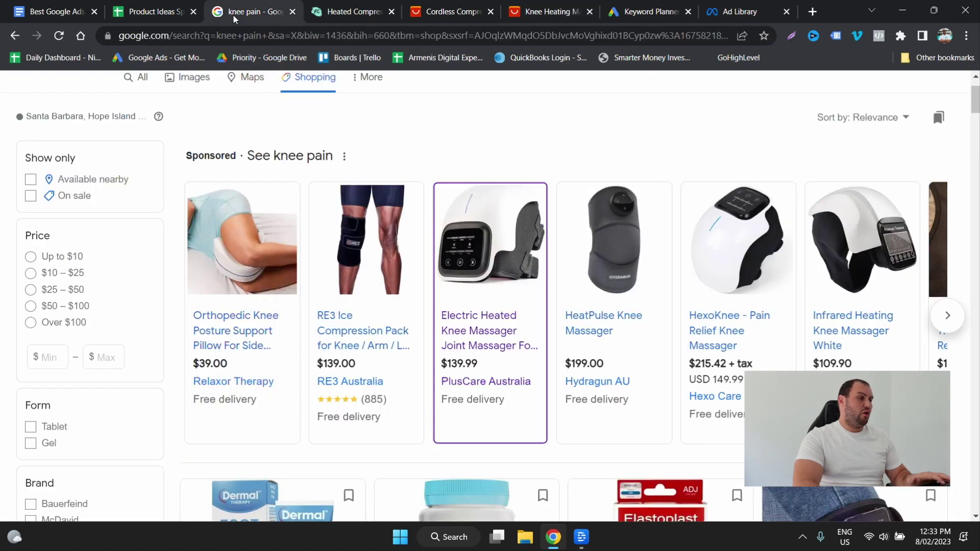
click(56, 12)
click(150, 11)
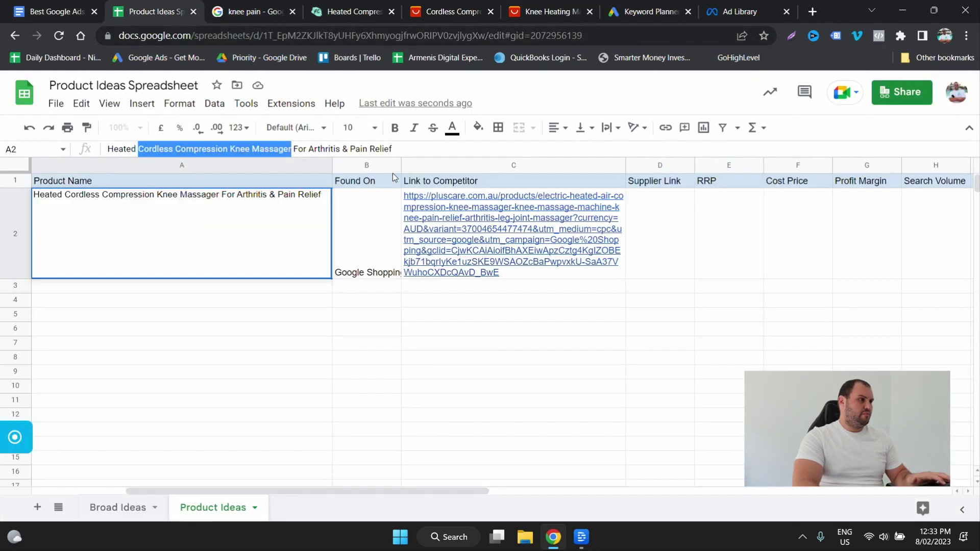
click(662, 222)
key(ctrl+v)
drag(333, 165, 273, 165)
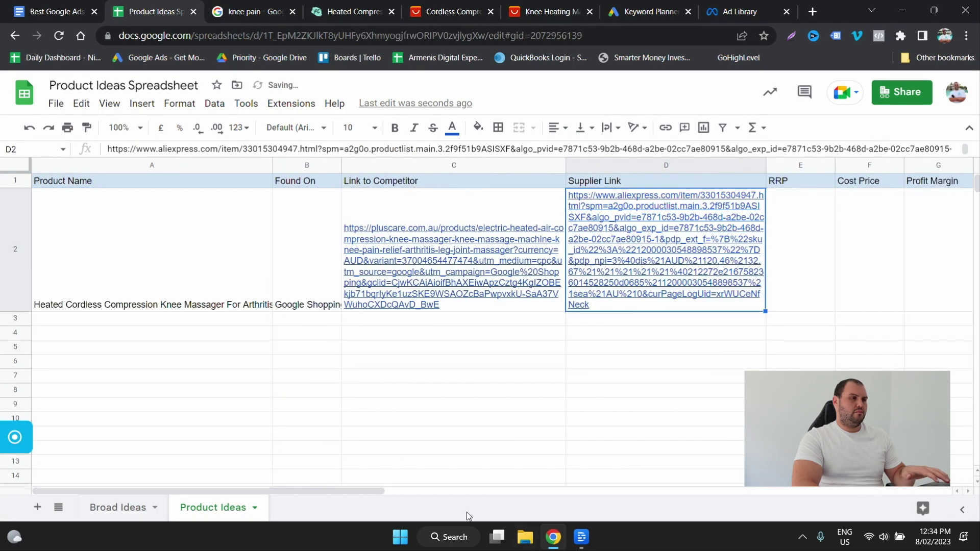
- Copy the $139.99 sale price from the PlusCare page into E2 under RRP
key(ctrl+4)
drag(744, 398, 684, 390)
key(ctrl+c)
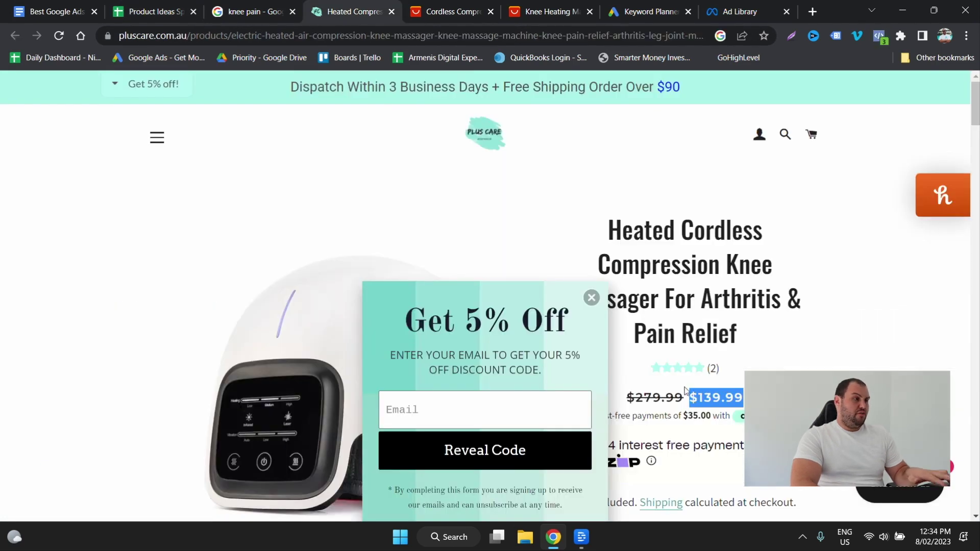
click(161, 12)
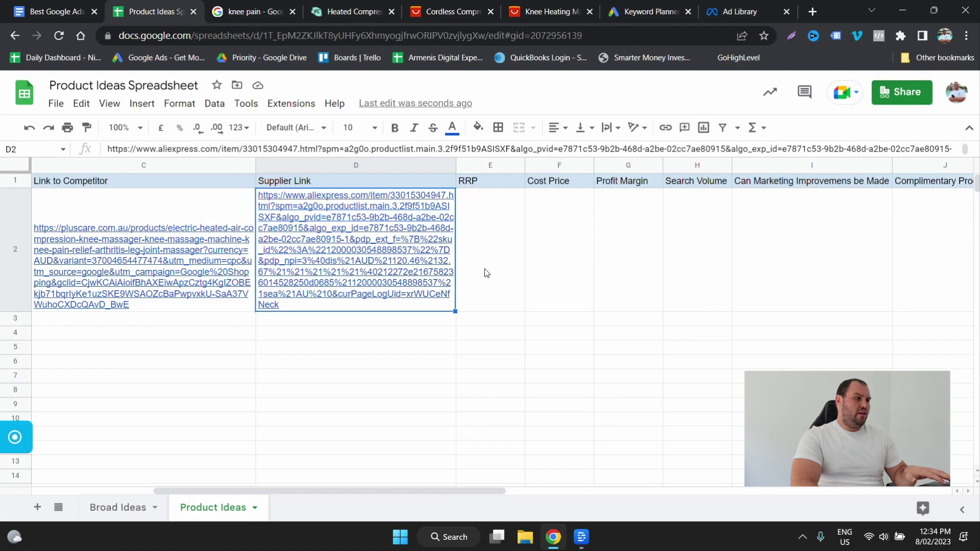
click(487, 273)
key(ctrl+v)
- Enter 45 in F2 under Cost Price, comparing the AliExpress supplier listing and the PlusCare product page
click(562, 257)
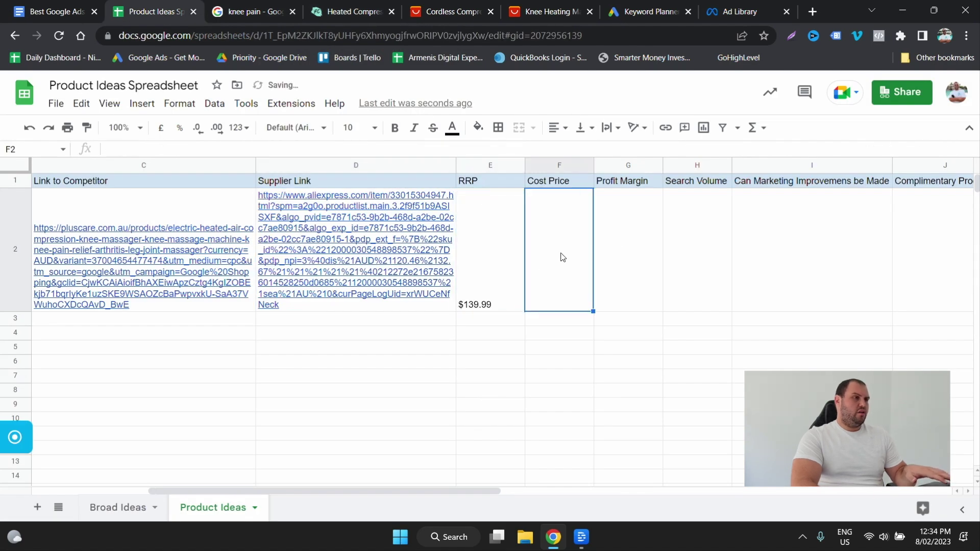
click(544, 11)
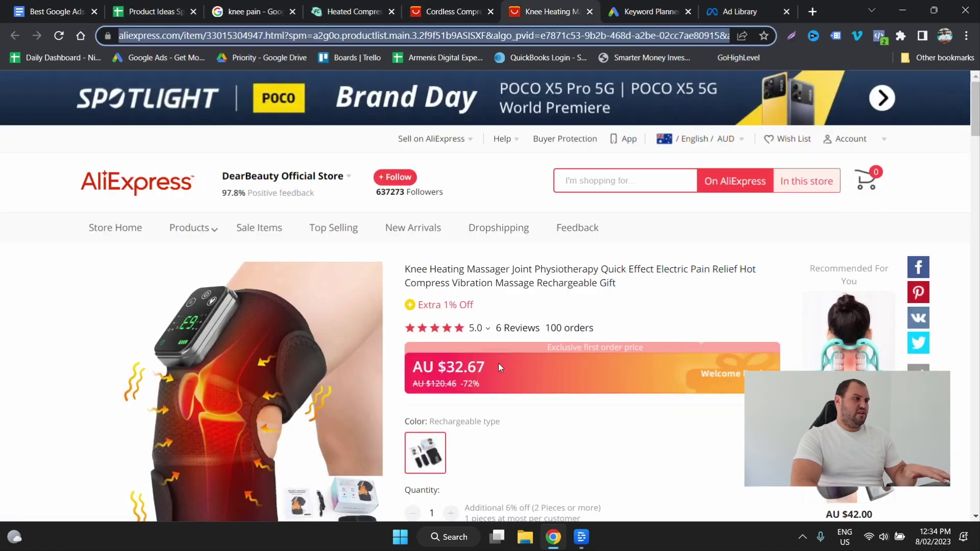
click(153, 12)
text(45)
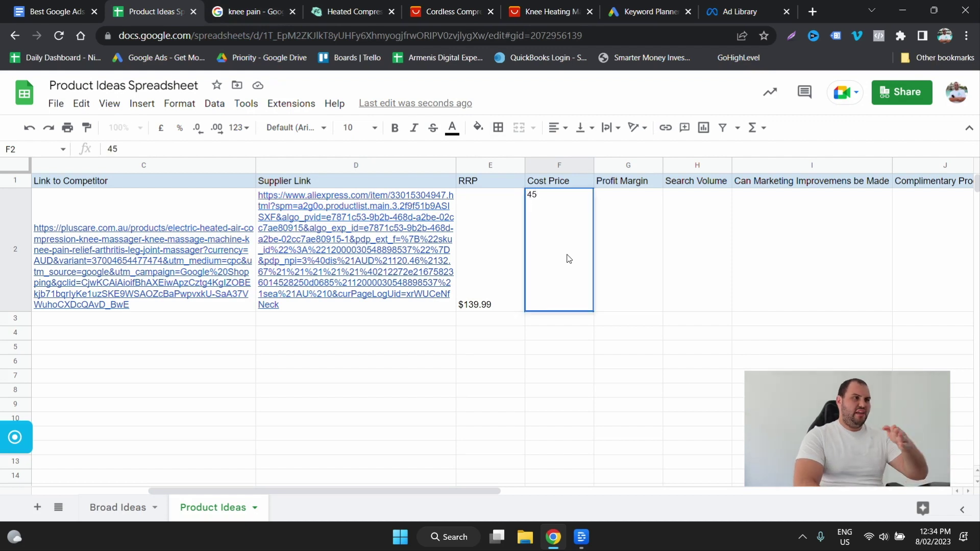
click(549, 16)
click(475, 13)
click(358, 12)
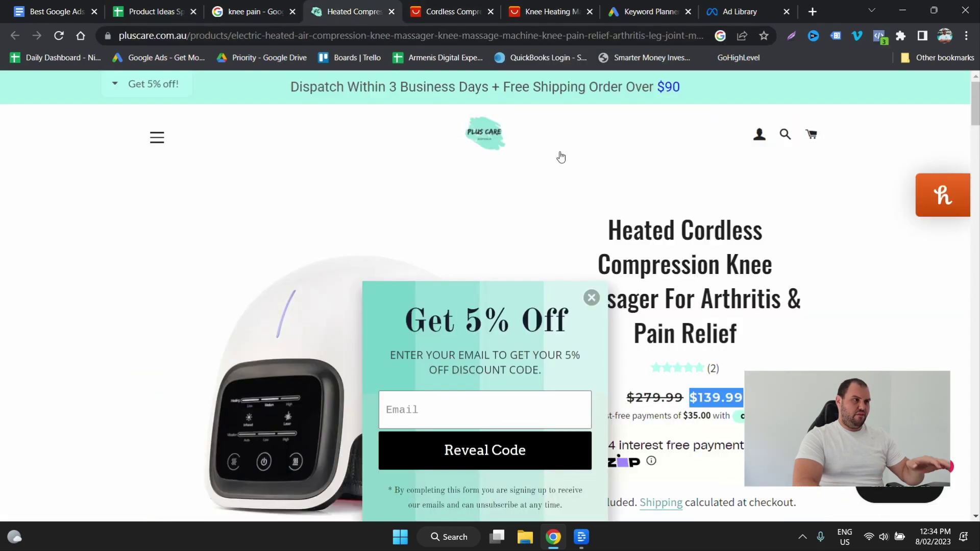
key(ctrl+shift+Tab)
key(ctrl+shift+Tab)
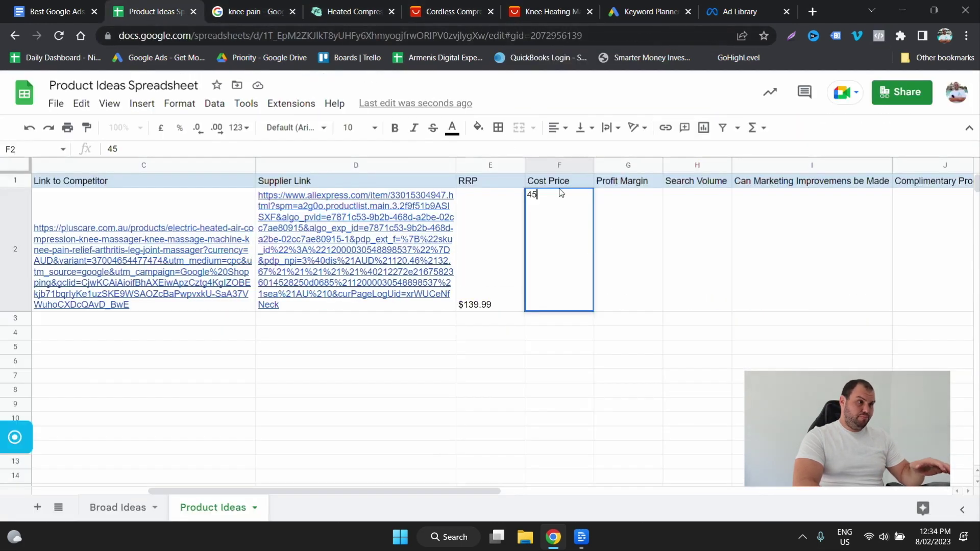
- Calculate the Profit Margin in G2 with =E2-F2, using 139 as the RRP in E2
click(638, 305)
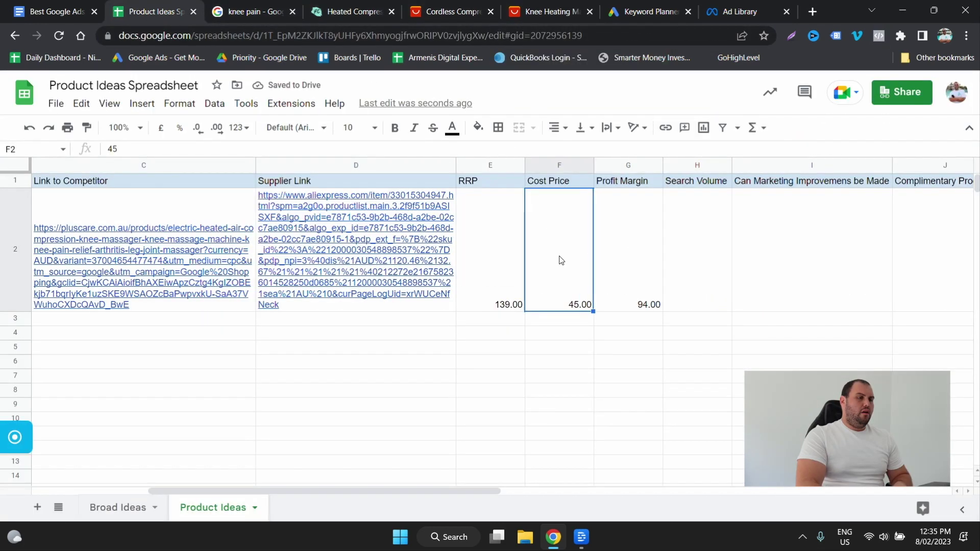
click(633, 301)
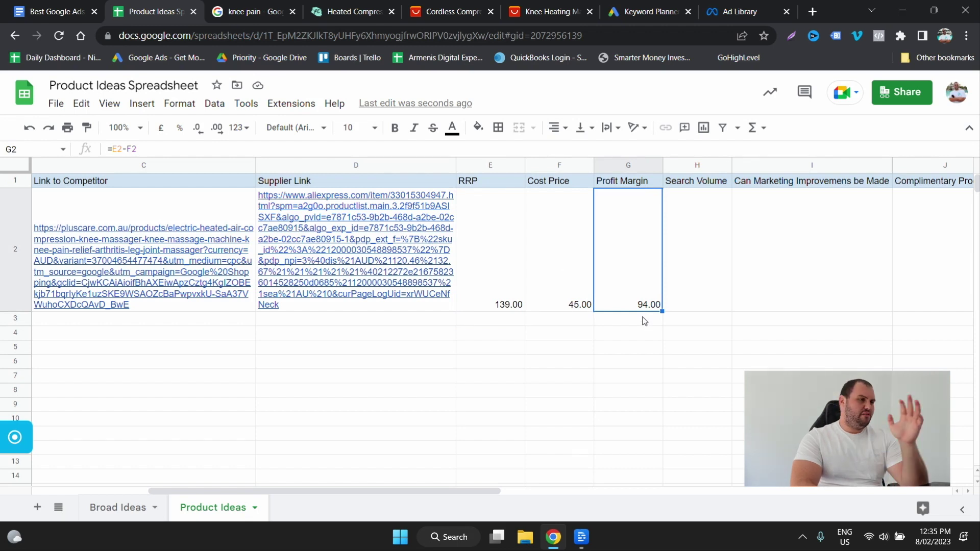
click(512, 283)
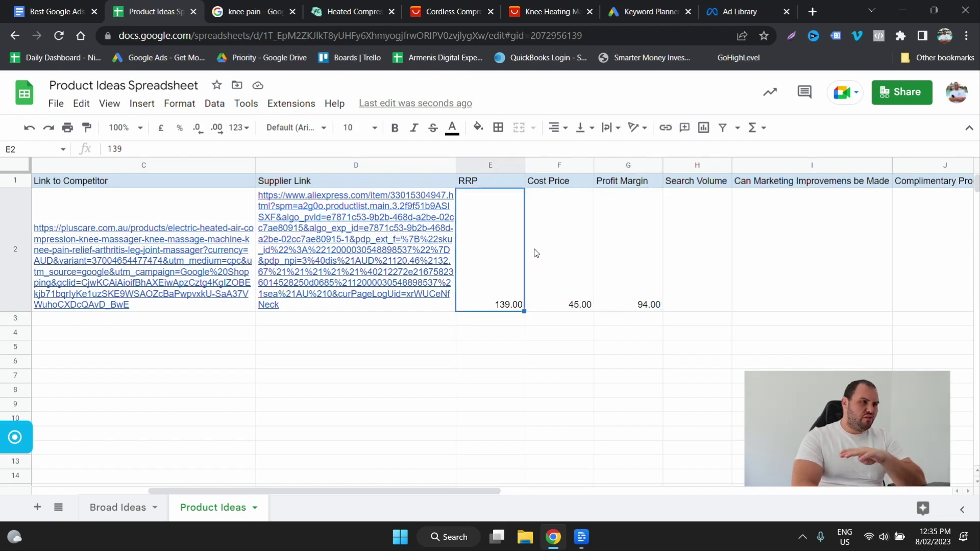
- Copy "Knee Massager" from the product name in A2 and add it as a keyword in Keyword Planner's new keyword discovery
click(701, 263)
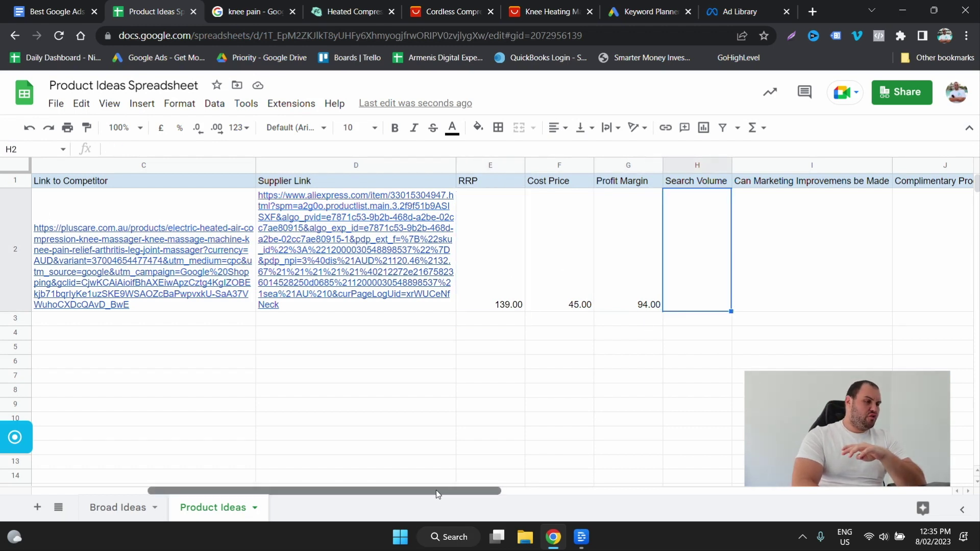
drag(272, 491, 156, 477)
click(184, 262)
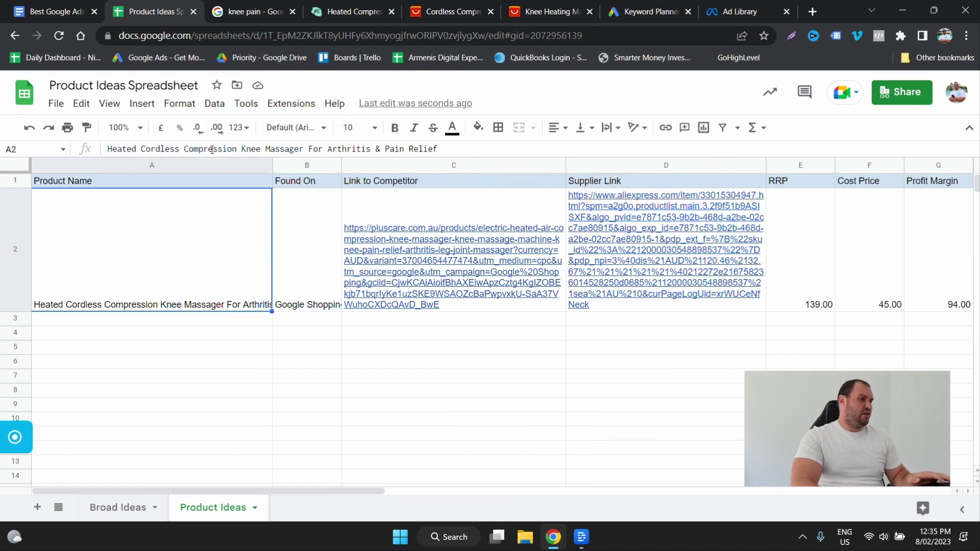
drag(241, 149, 307, 150)
key(ctrl+c)
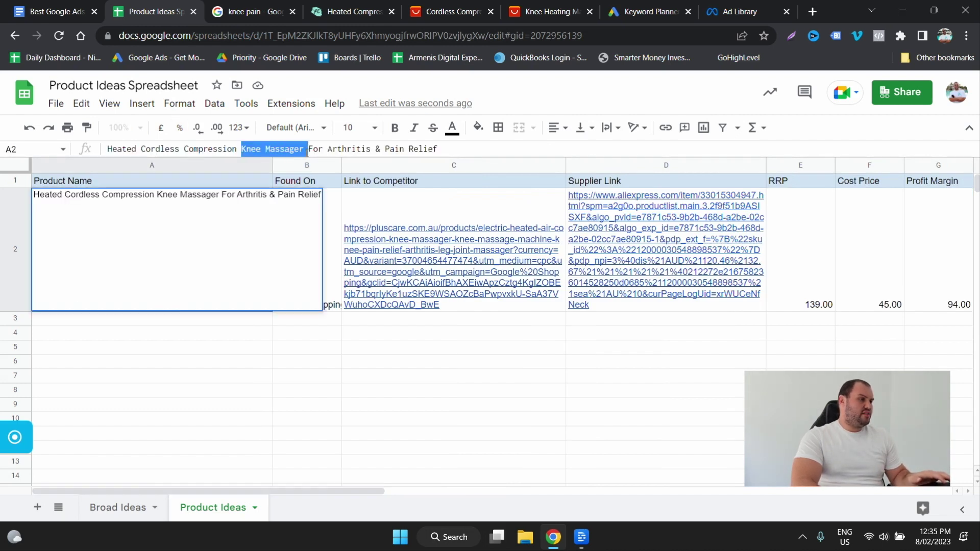
click(657, 12)
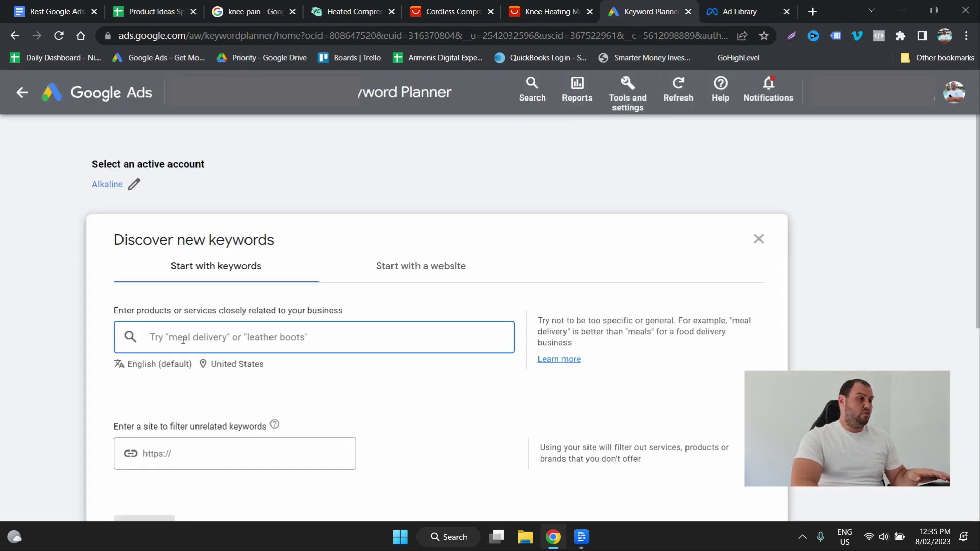
key(ctrl+v)
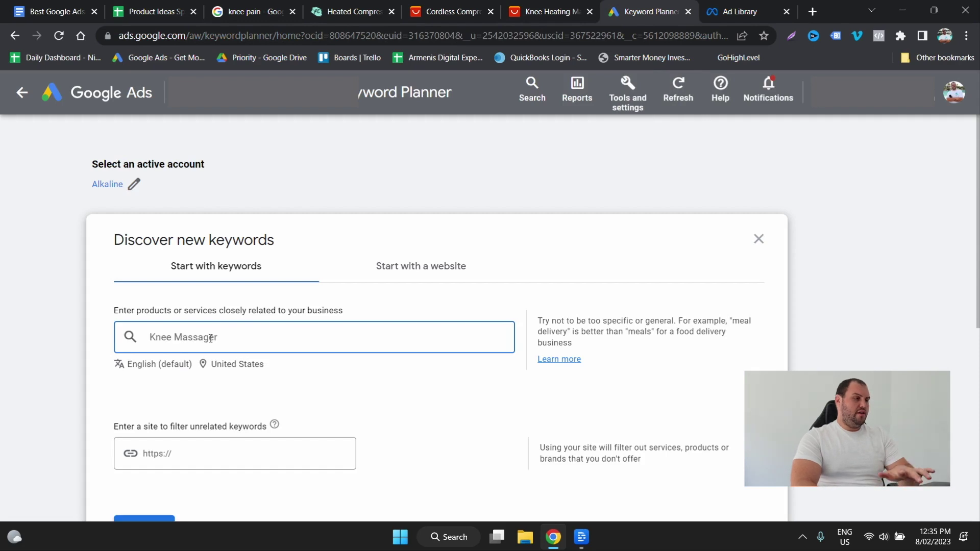
key(Return)
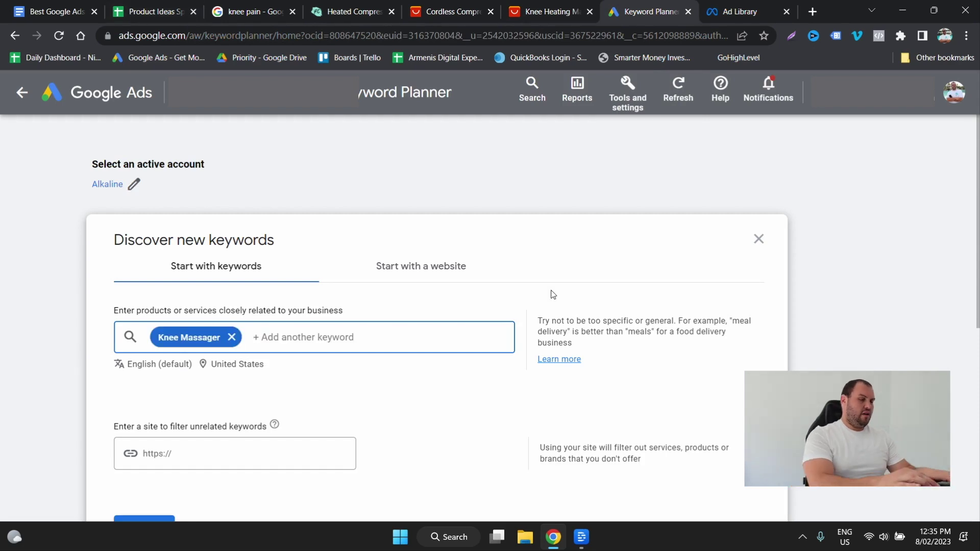
- Add "arthritis relief" and "knee pain" as further keywords, correcting the spelling of "arthritis"
text(arthiritis relief)
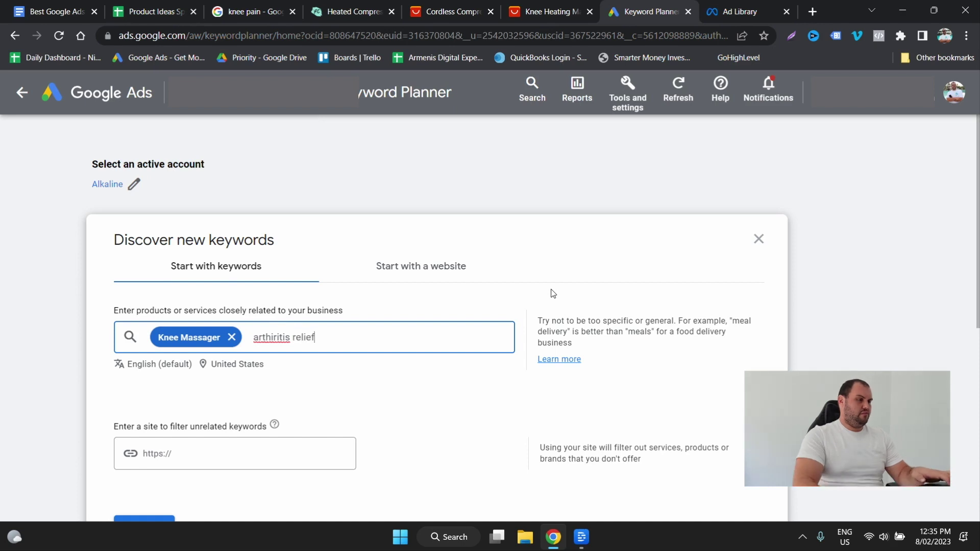
right_click(285, 337)
click(351, 171)
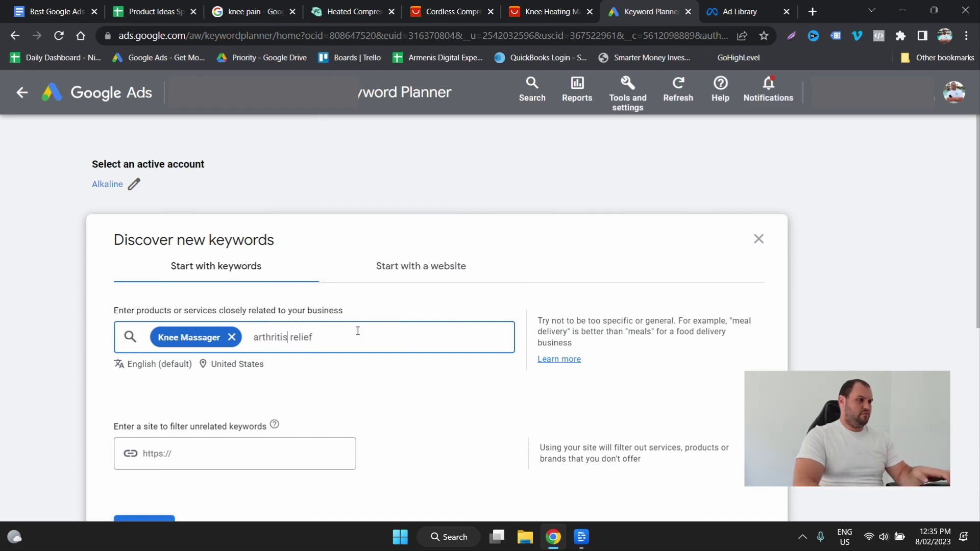
key(Return)
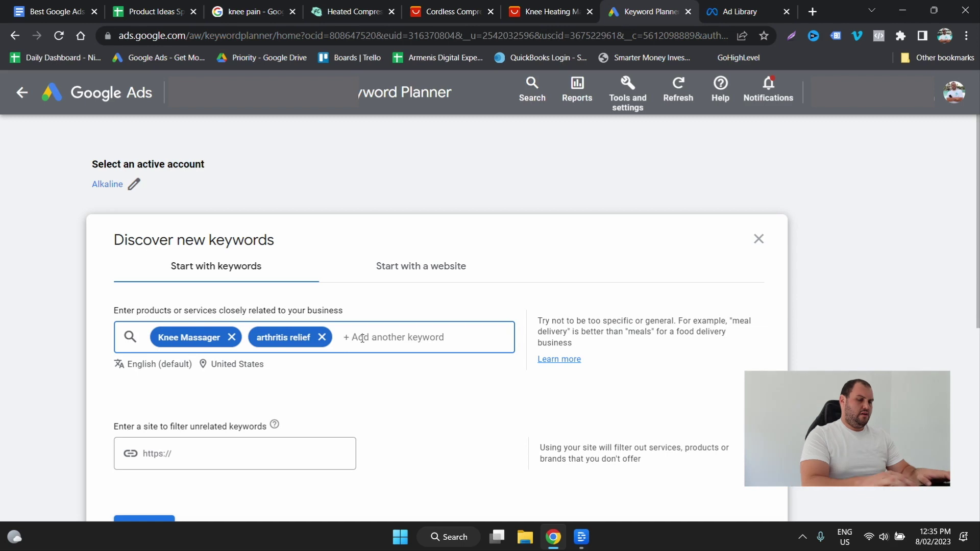
text(knee p)
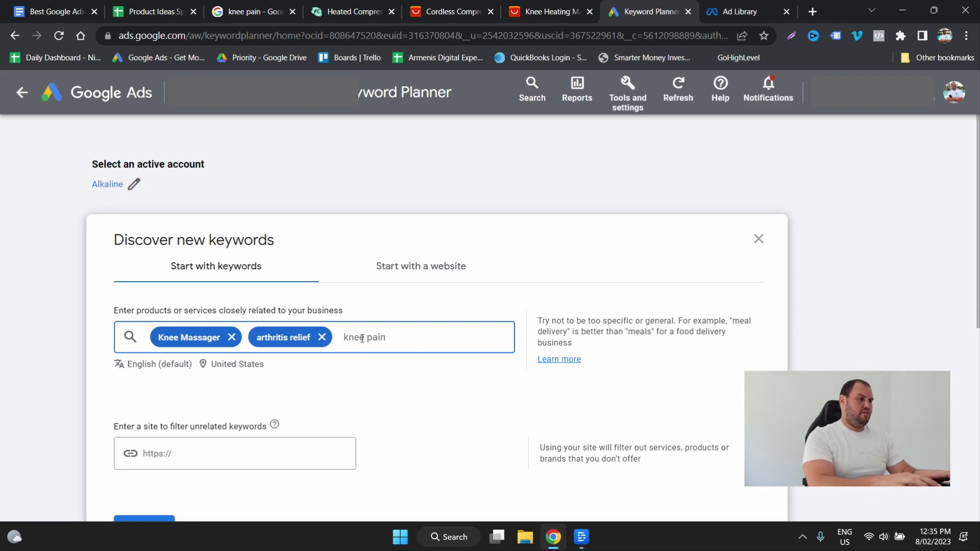
text(ain)
key(Return)
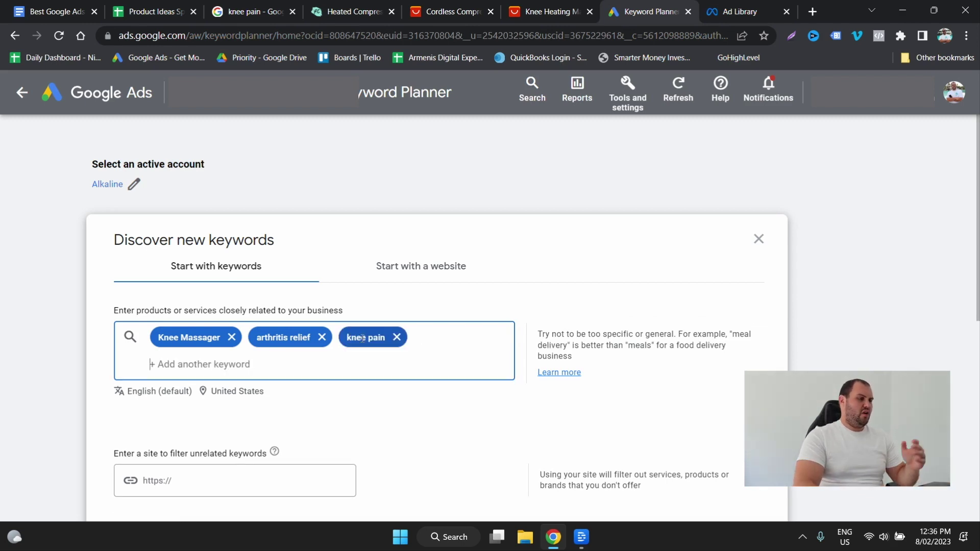
- Get the keyword results and check the average monthly searches and trends for the three provided keywords
scroll(163, 471, down, 2)
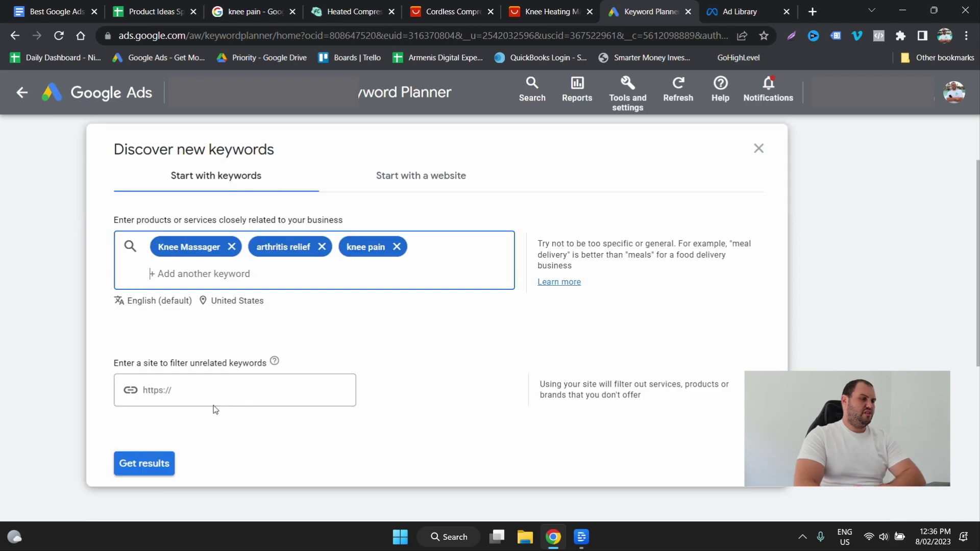
click(166, 462)
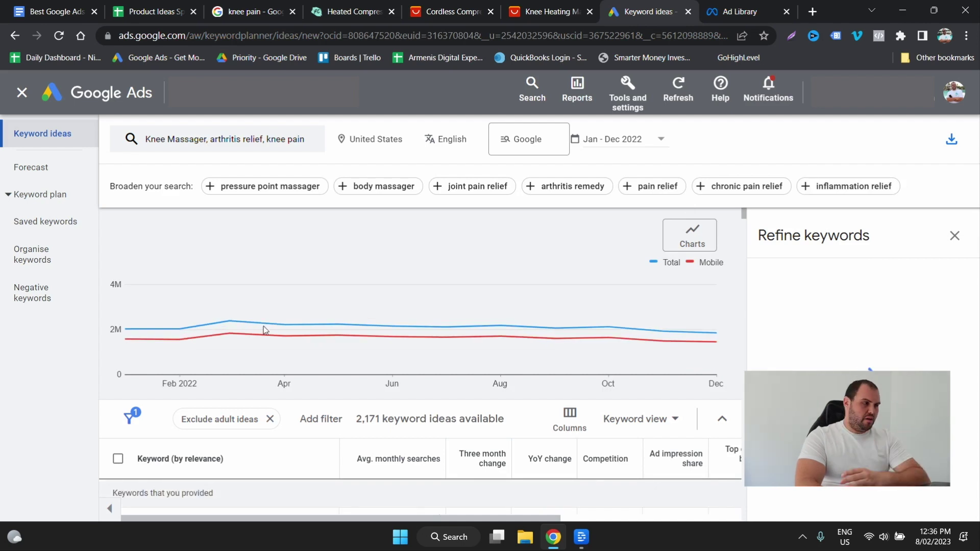
scroll(304, 375, down, 3)
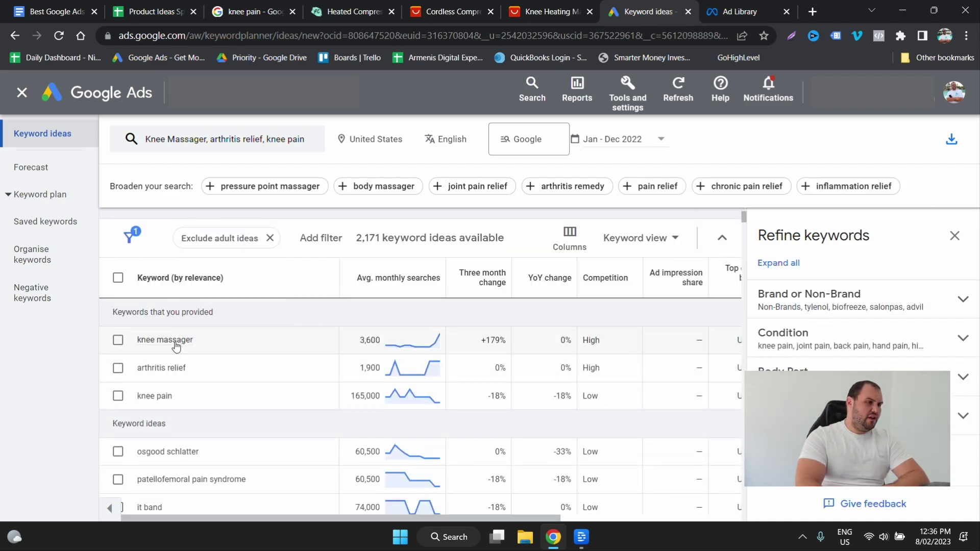
mouse_move(176, 346)
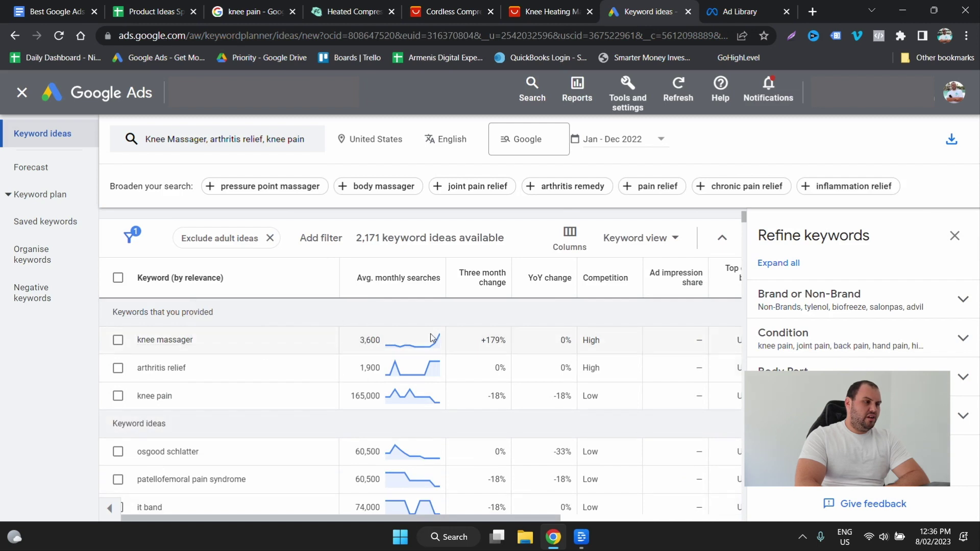
mouse_move(417, 342)
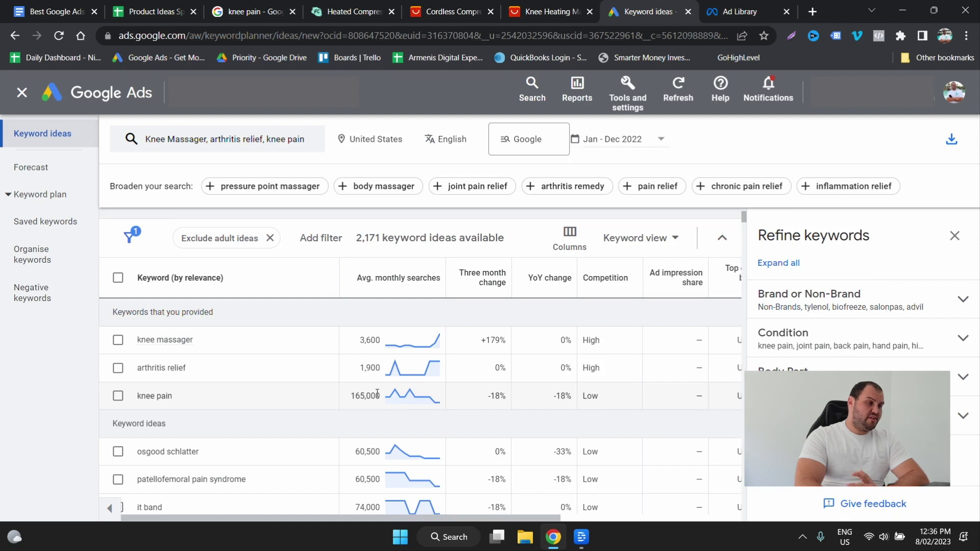
- Copy the keyword idea "iliotibial band syndrome" and search Google Shopping for it in place of "knee pain"
scroll(376, 393, down, 2)
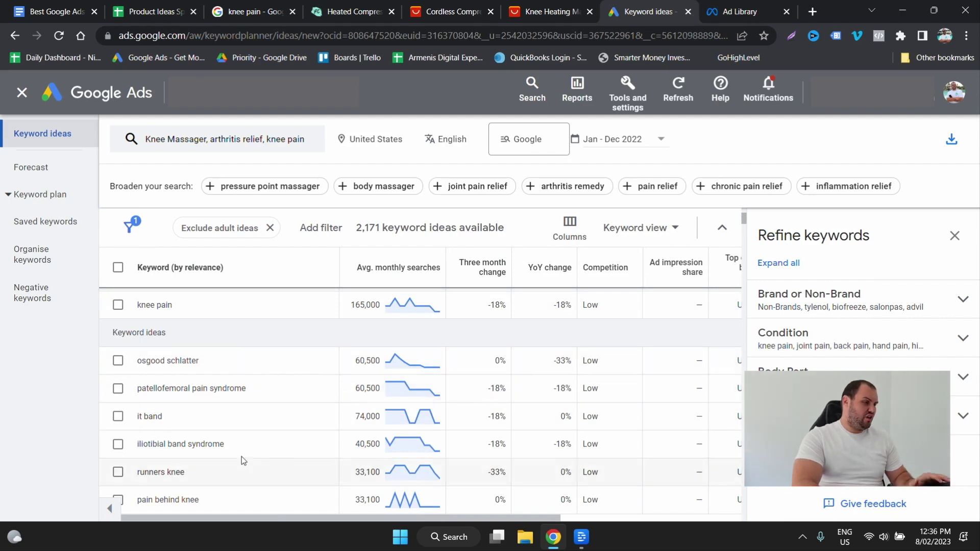
drag(249, 449, 121, 445)
key(ctrl+c)
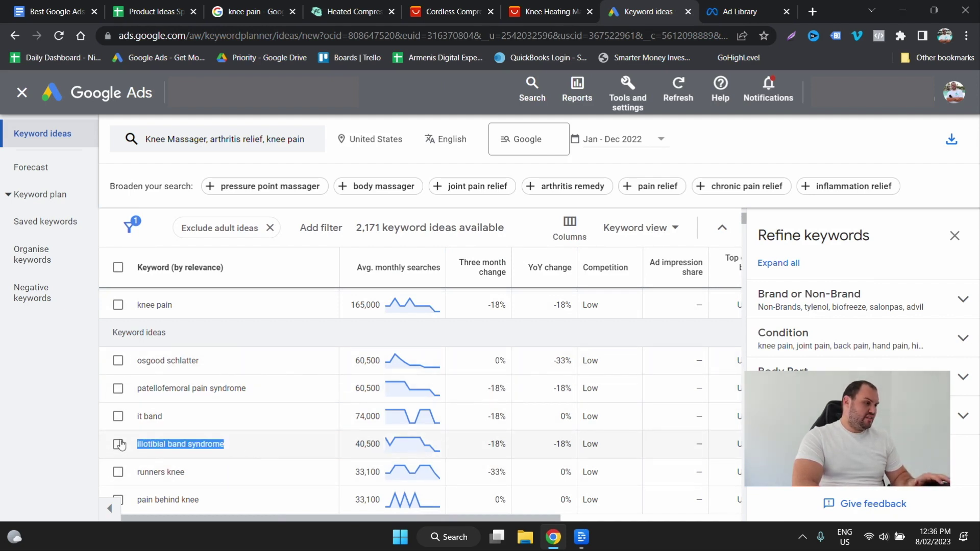
click(228, 9)
scroll(339, 115, up, 2)
drag(171, 104, 34, 97)
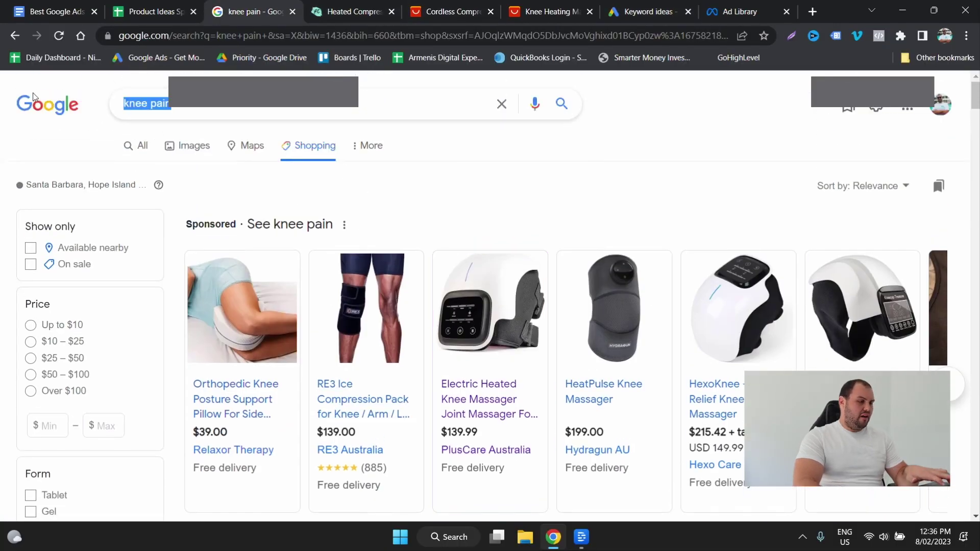
key(ctrl+v)
key(Return)
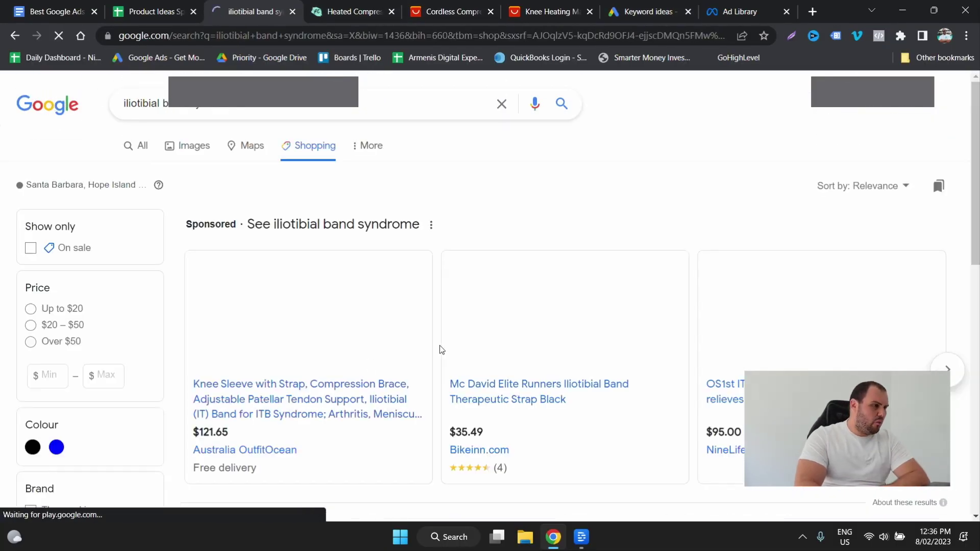
- Examine the iliotibial band syndrome shopping results for related products, prices and sellers
scroll(499, 396, down, 4)
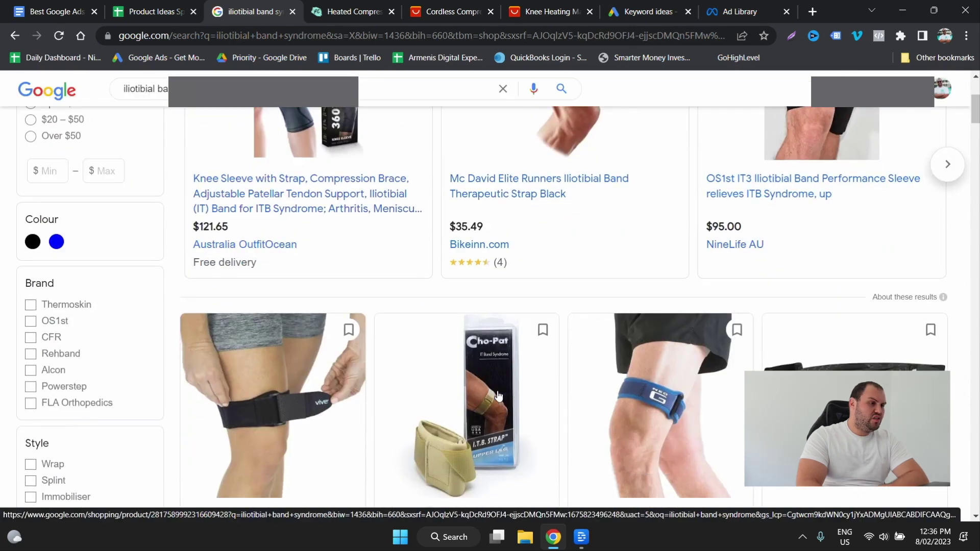
scroll(499, 396, down, 1)
scroll(499, 390, down, 10)
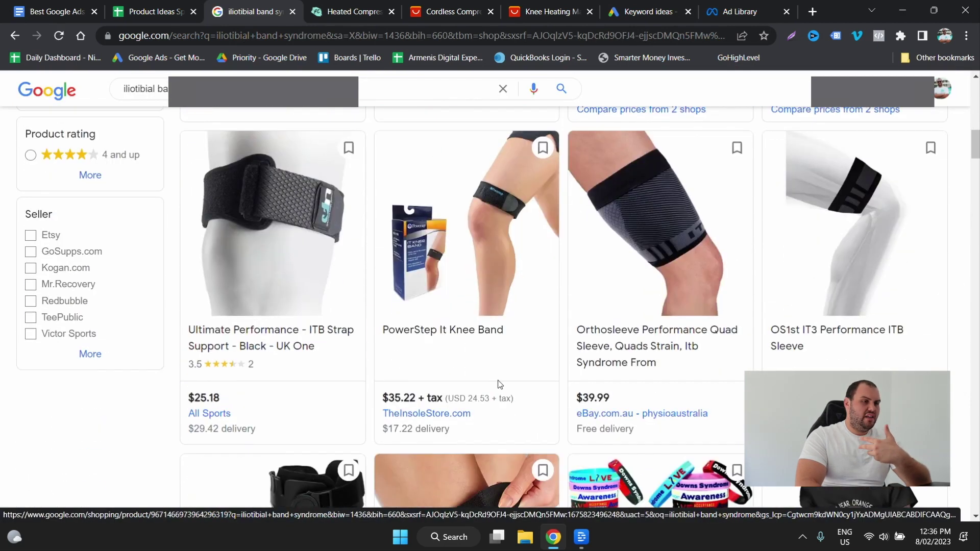
scroll(499, 384, down, 7)
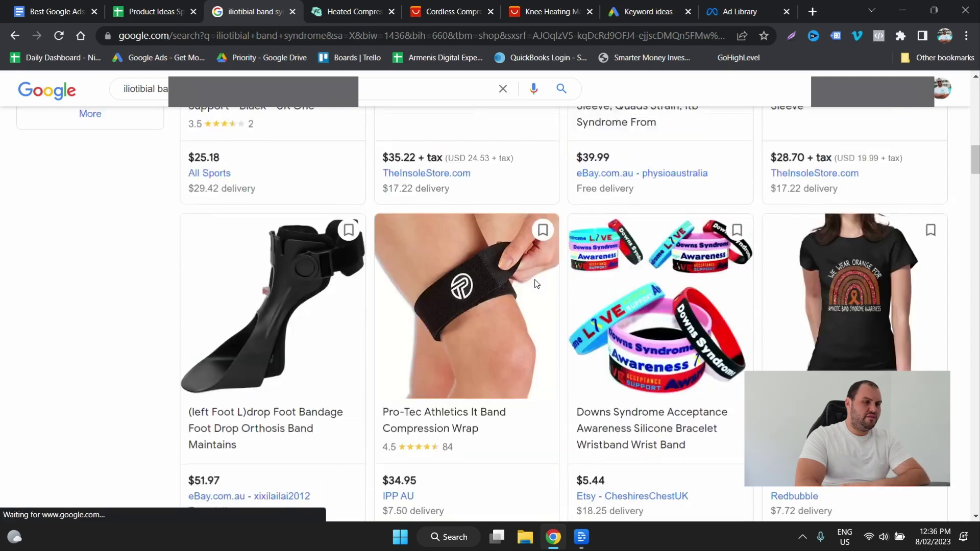
scroll(536, 284, down, 9)
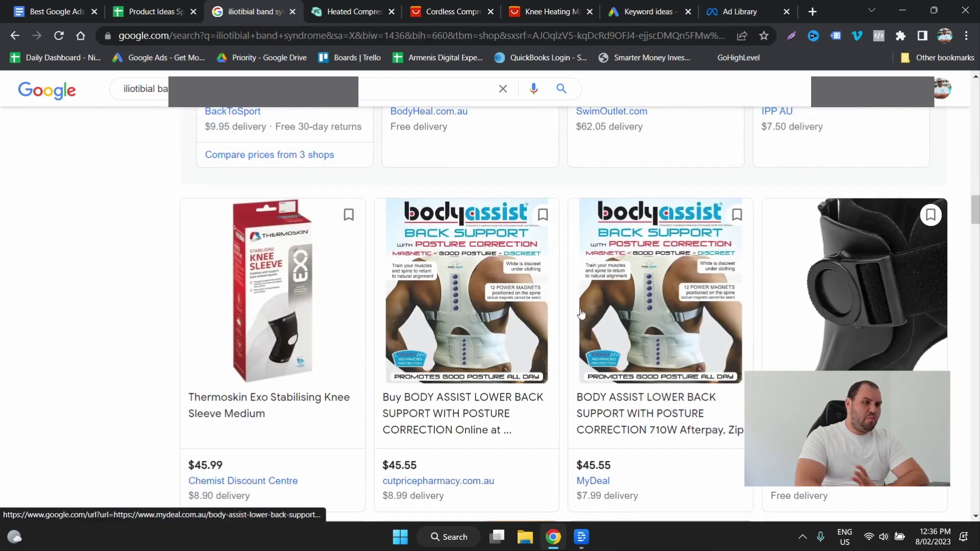
scroll(289, 306, down, 6)
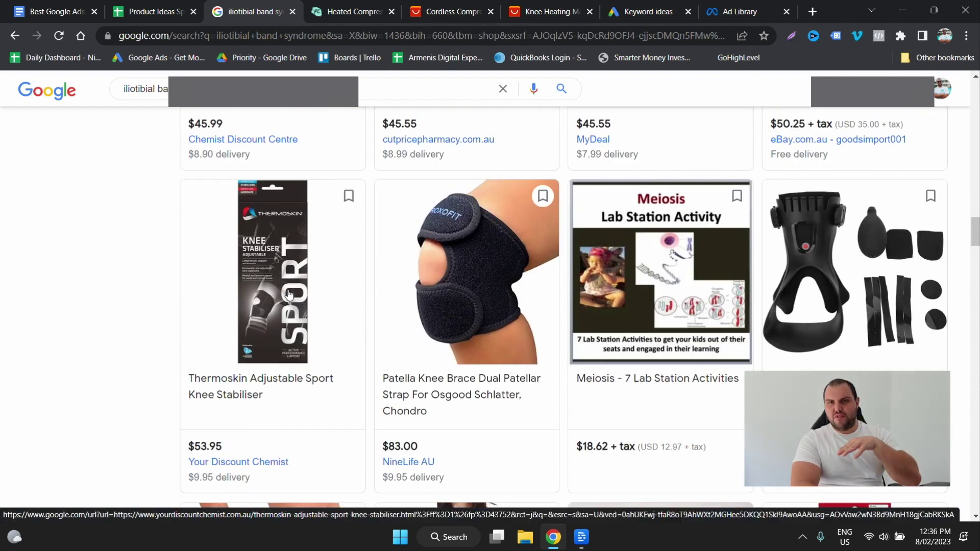
- Enter 100000 in H2 under Search Volume on the Product Ideas sheet
click(611, 17)
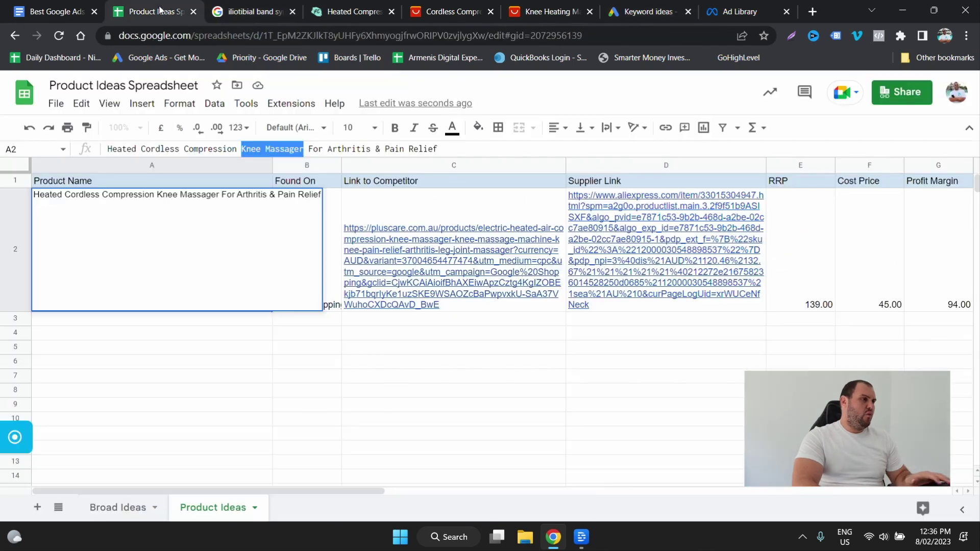
click(153, 11)
drag(357, 491, 573, 490)
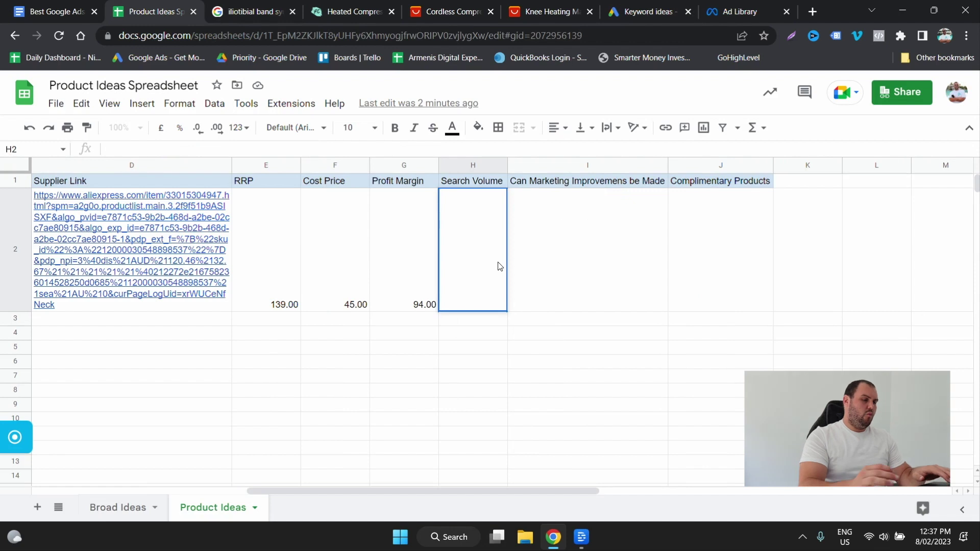
text(100000)
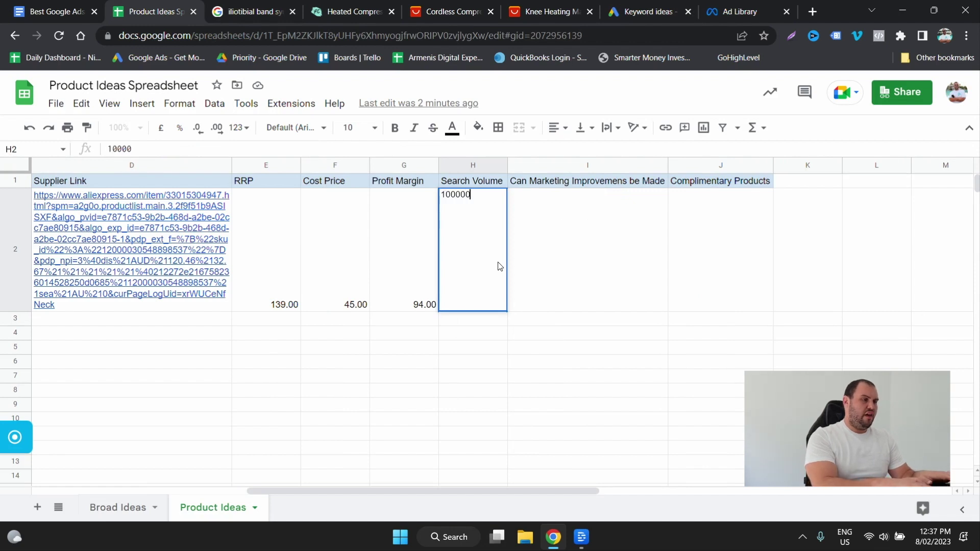
key(Return)
- Examine the Plus Care knee massager product page, dismissing the discount offer and reviewing its images, description, video, specifications and reviews for marketing quality
click(626, 245)
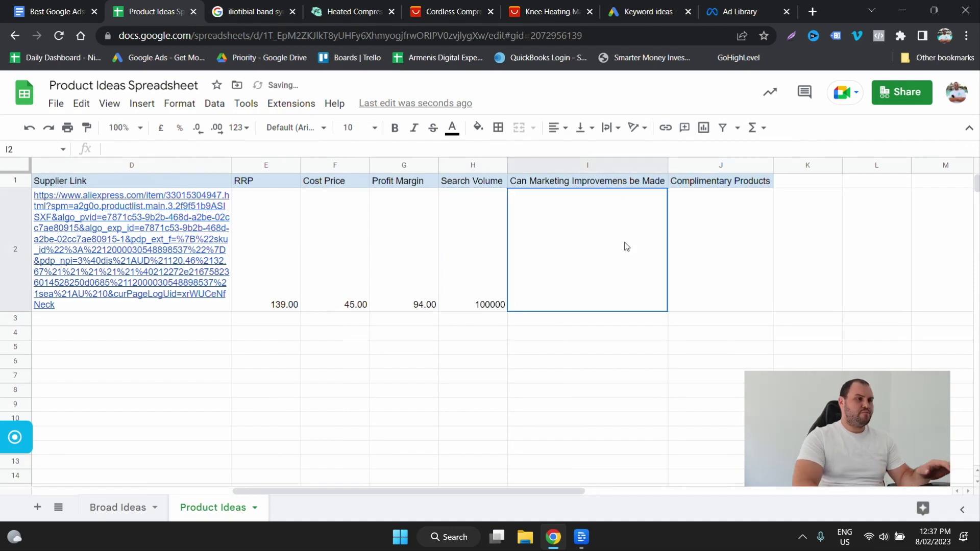
click(345, 14)
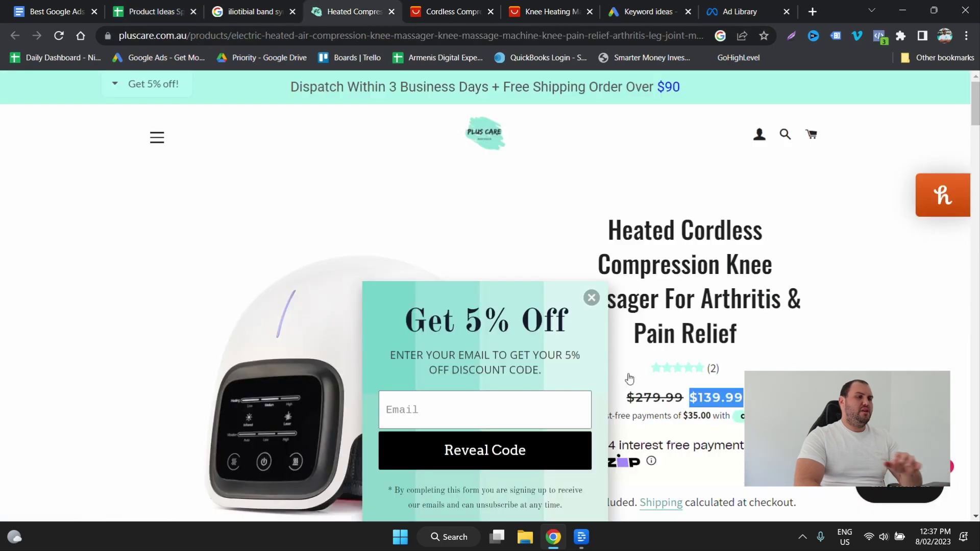
click(589, 299)
scroll(652, 370, down, 5)
scroll(655, 372, down, 15)
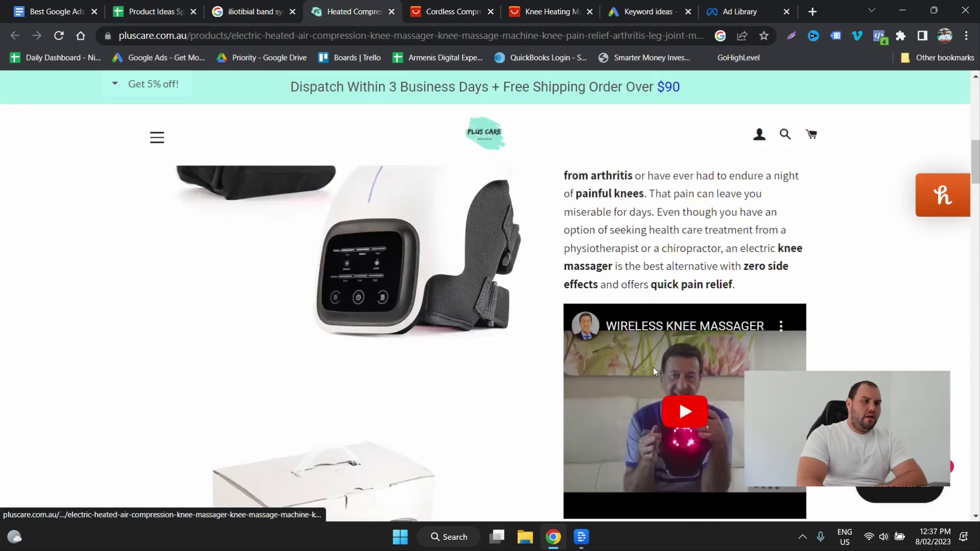
scroll(655, 361, down, 8)
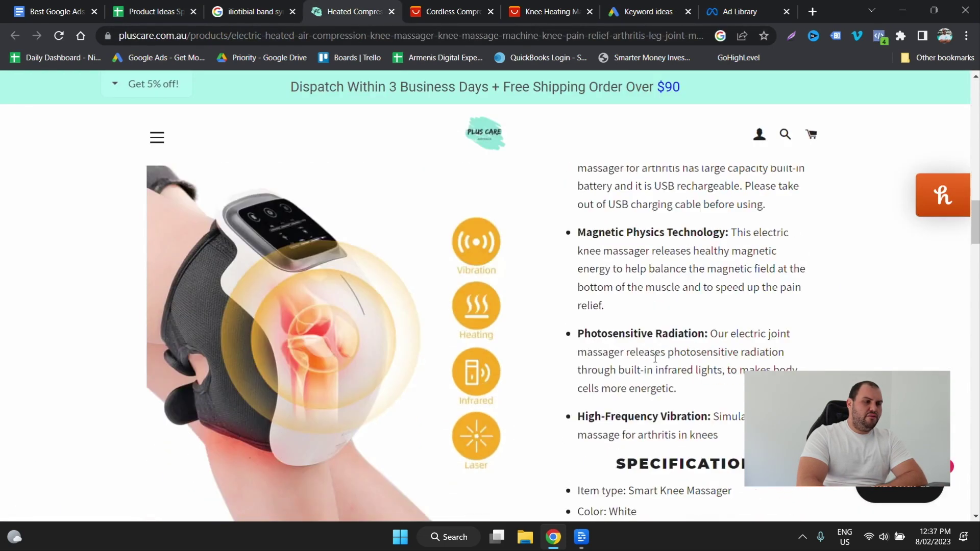
scroll(654, 359, down, 10)
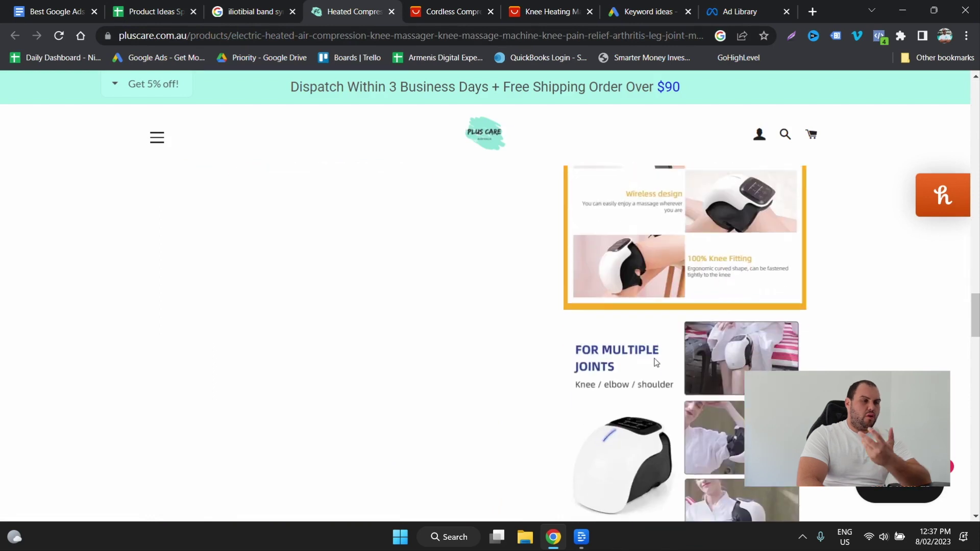
scroll(656, 361, down, 8)
scroll(656, 361, down, 10)
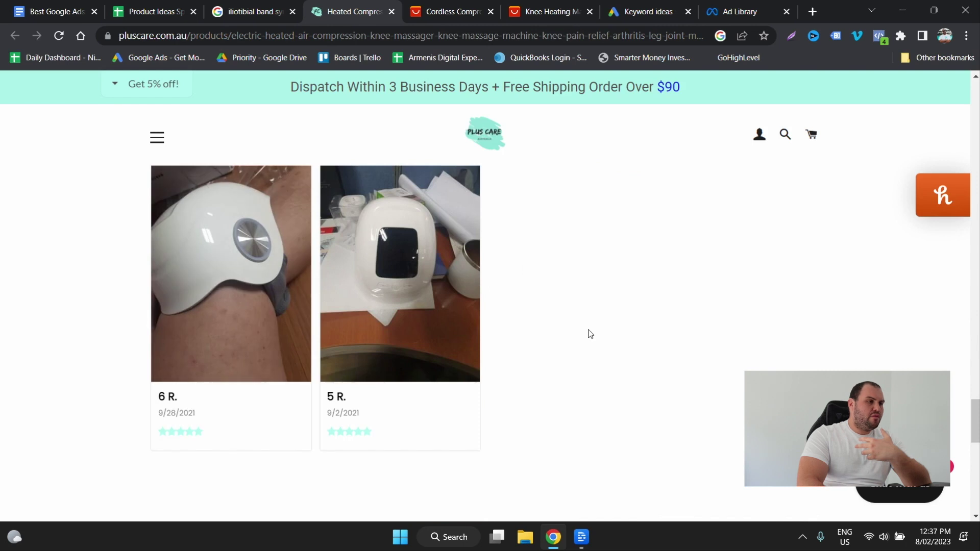
scroll(607, 300, up, 15)
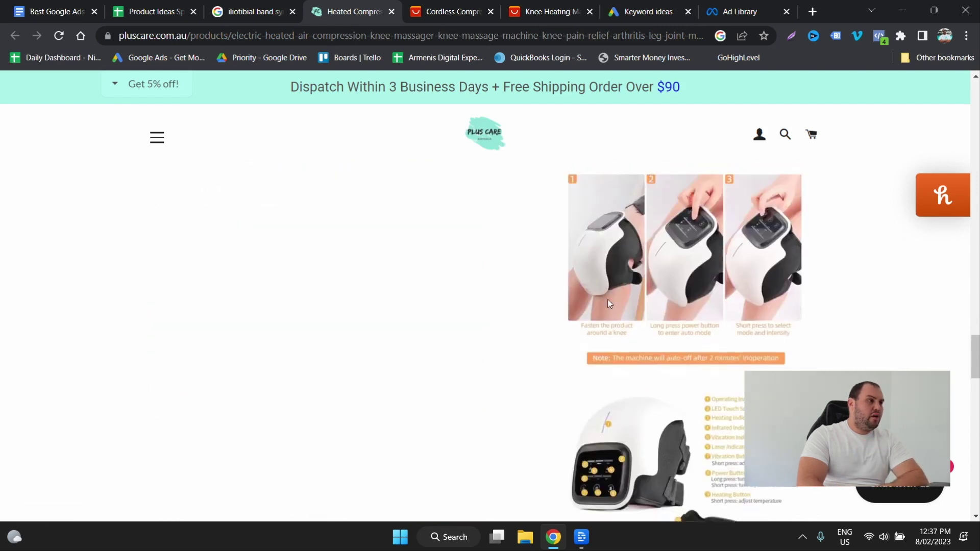
scroll(608, 301, up, 2)
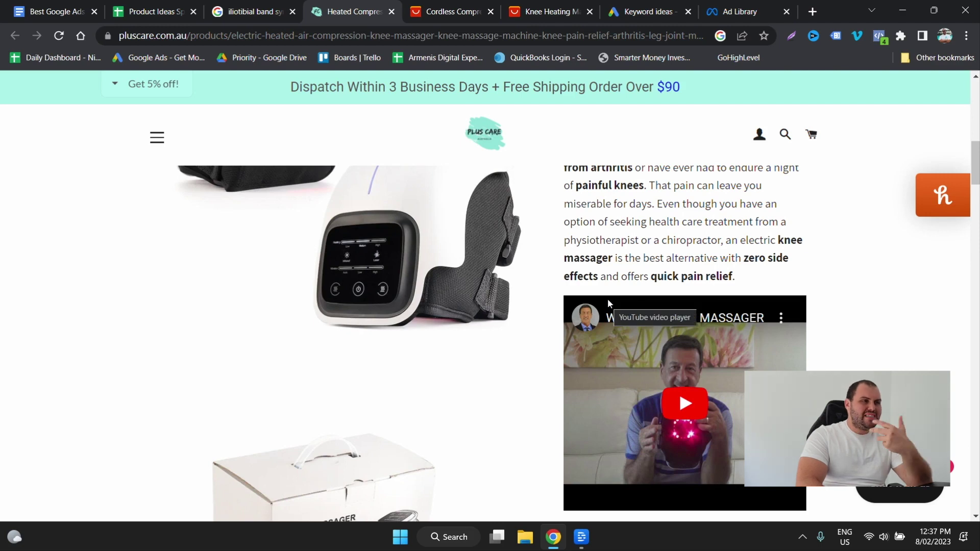
scroll(607, 298, up, 8)
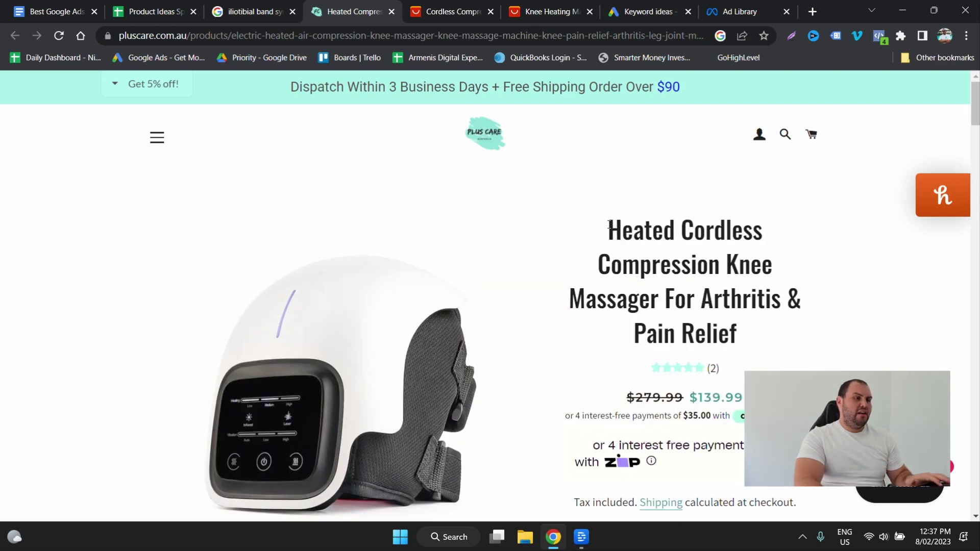
- Try to open Plus Care's Facebook page from the store footer, and return to the product page
scroll(552, 345, down, 20)
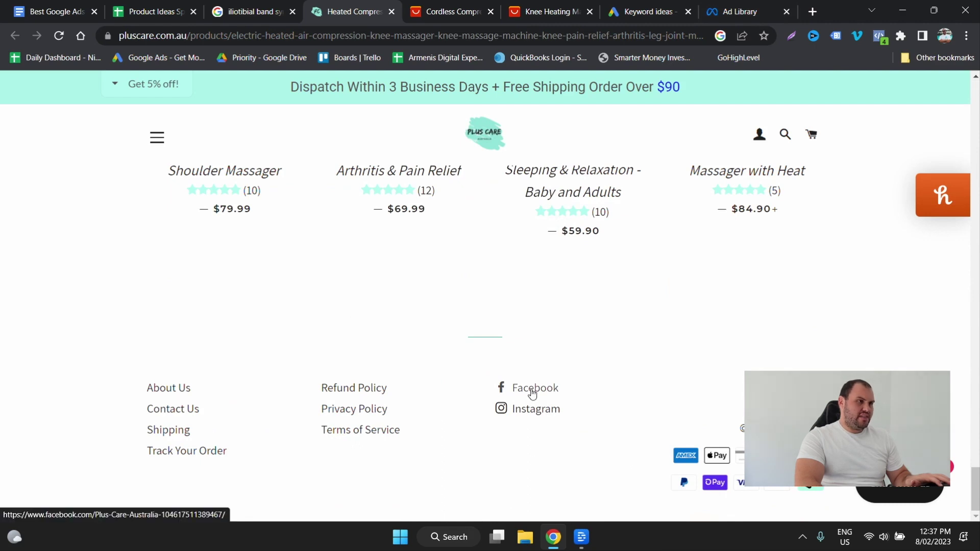
click(532, 392)
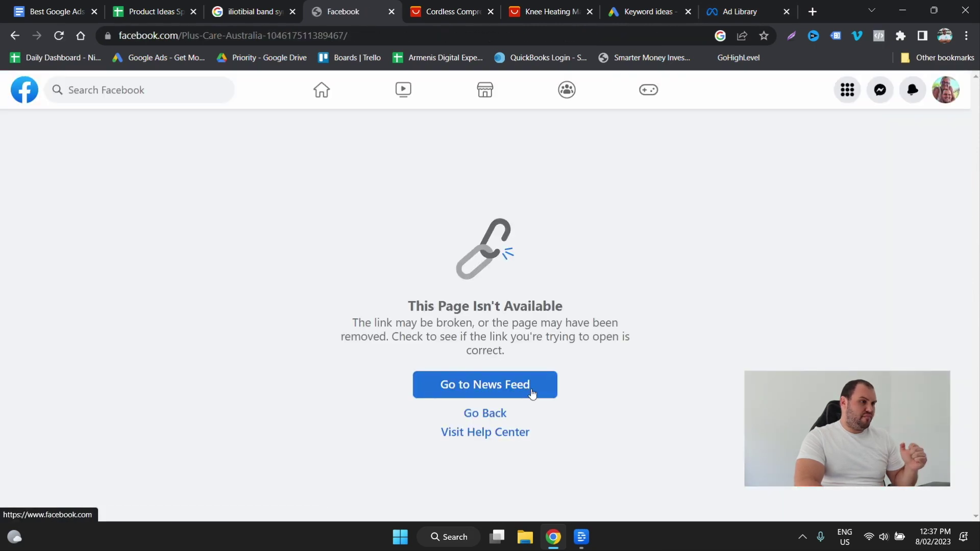
key(alt+Left)
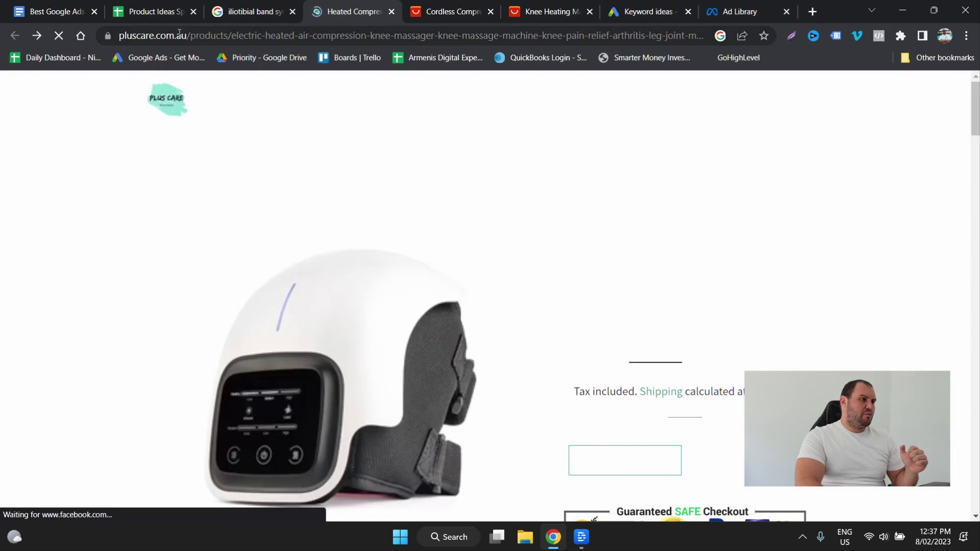
- Switch to the Meta Ad Library and set the ad category to All ads
click(740, 11)
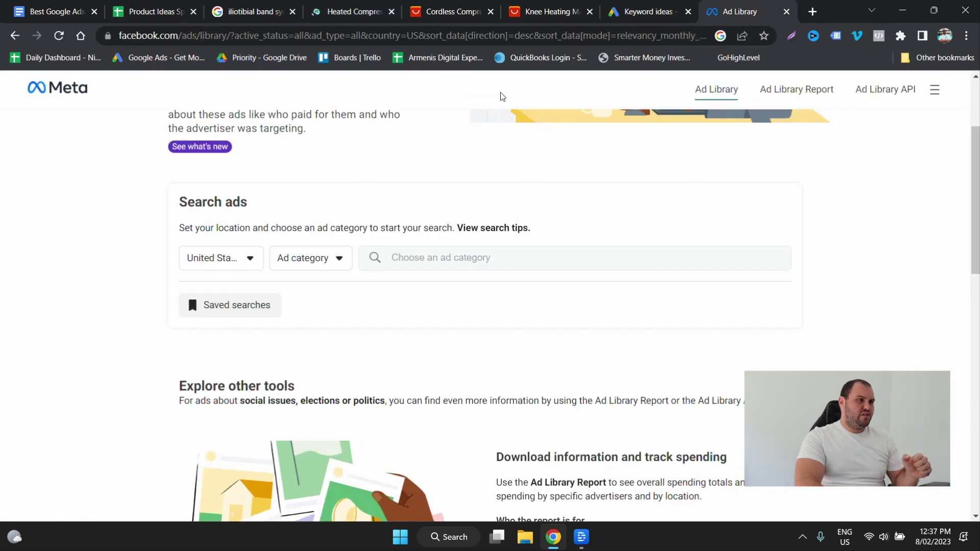
click(428, 260)
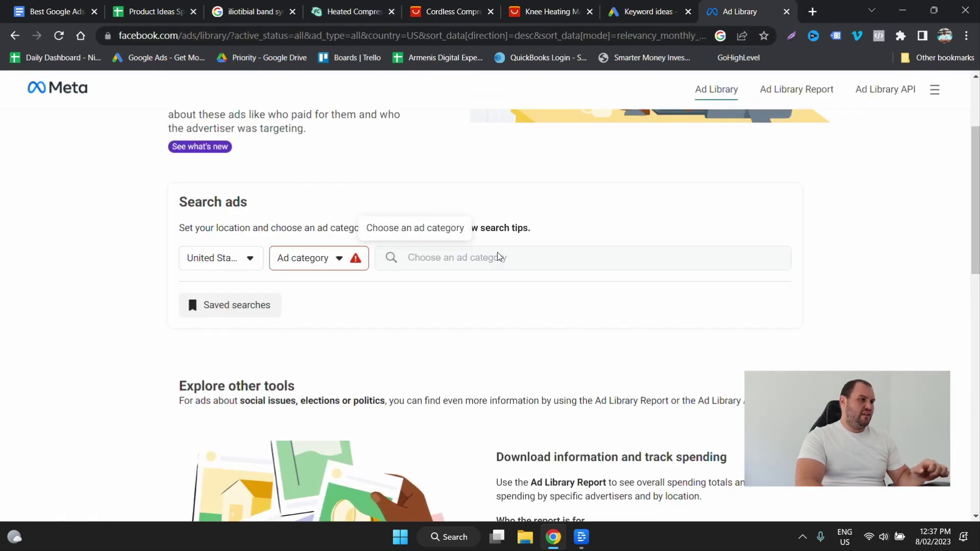
click(302, 270)
click(319, 324)
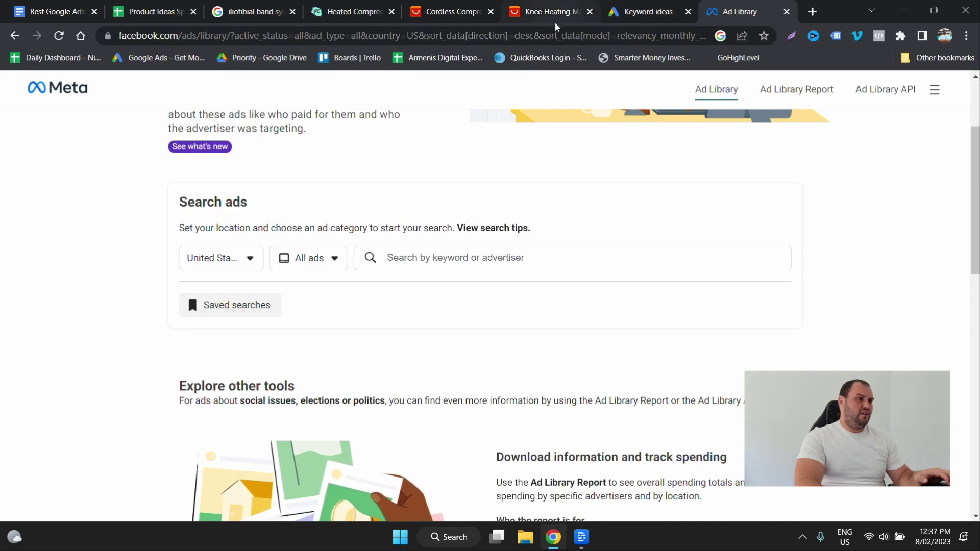
- Search the United States ads for "heated knee massager"
click(437, 262)
text(knee )
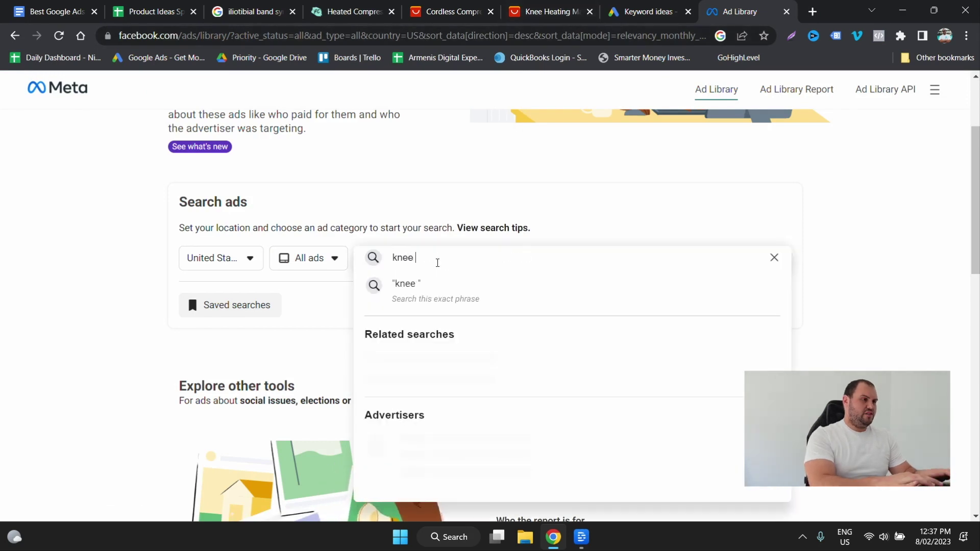
text(massager)
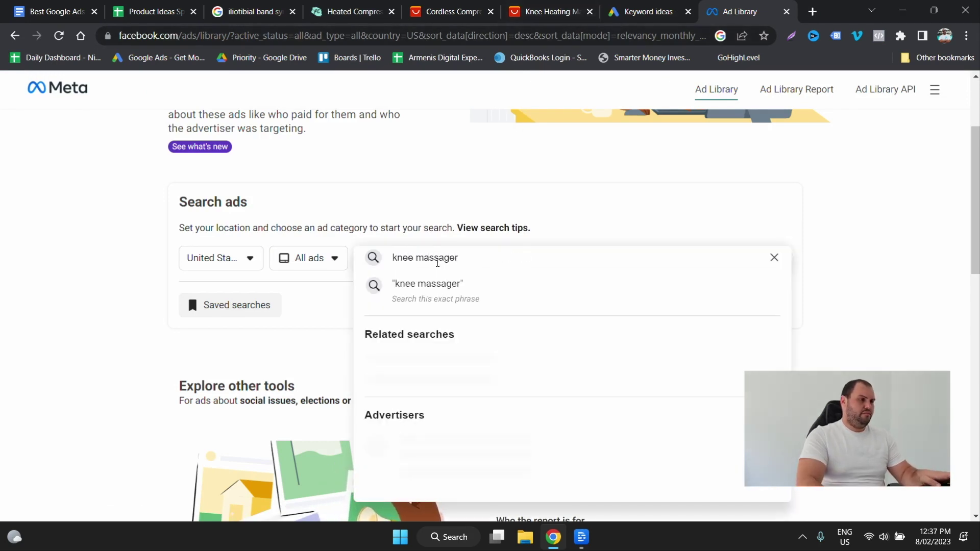
click(394, 258)
text(he)
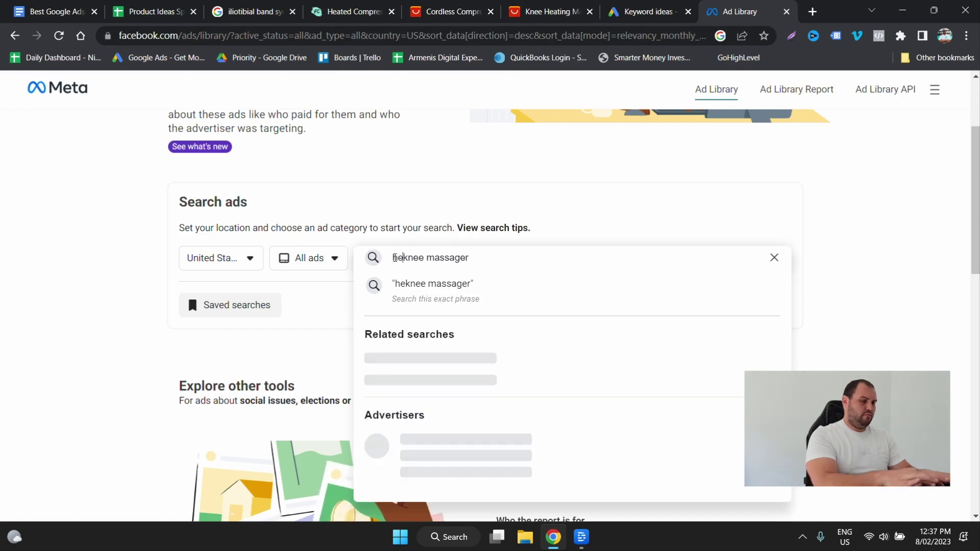
text(ated)
key(Return)
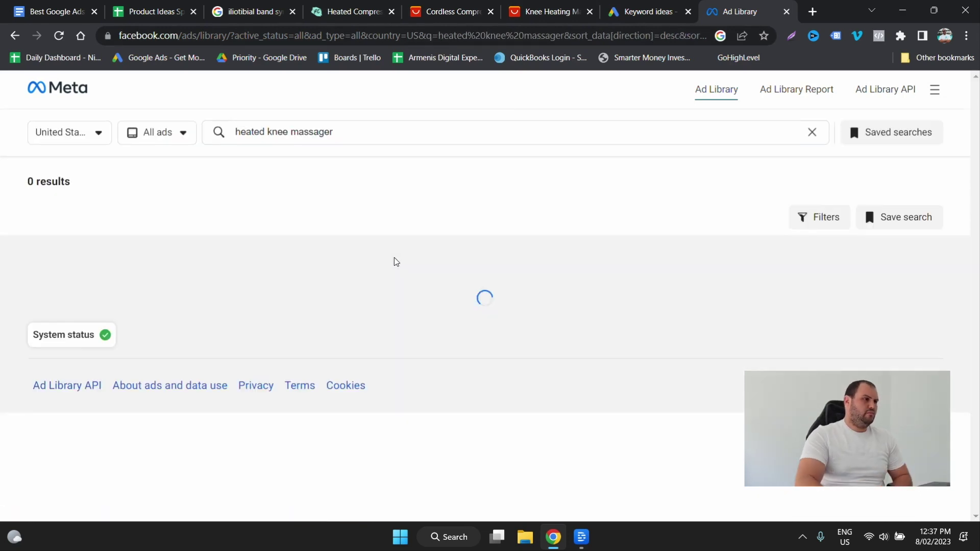
- Examine the heated knee massager ads for advertisers, launch dates, copy, creatives and the ailments they target
scroll(394, 258, down, 4)
scroll(422, 282, up, 1)
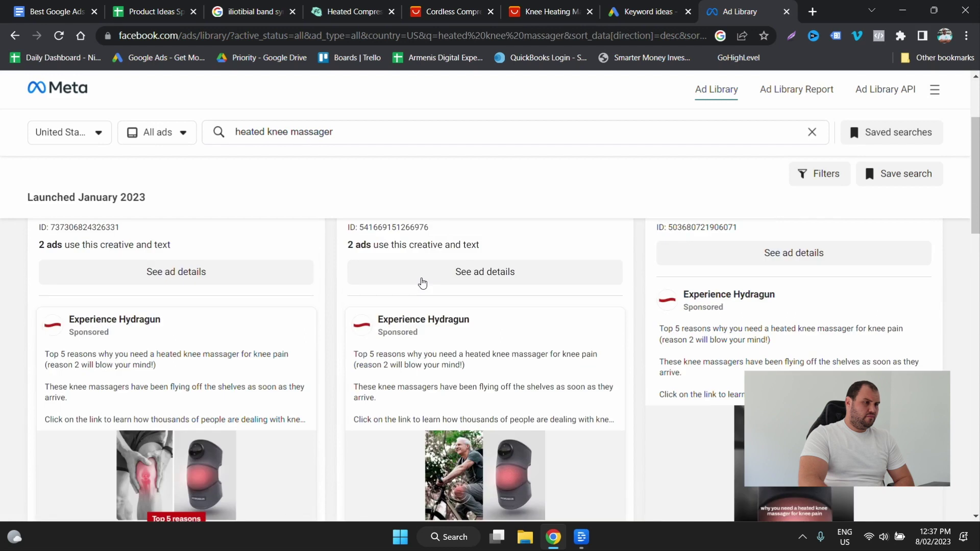
scroll(416, 396, down, 2)
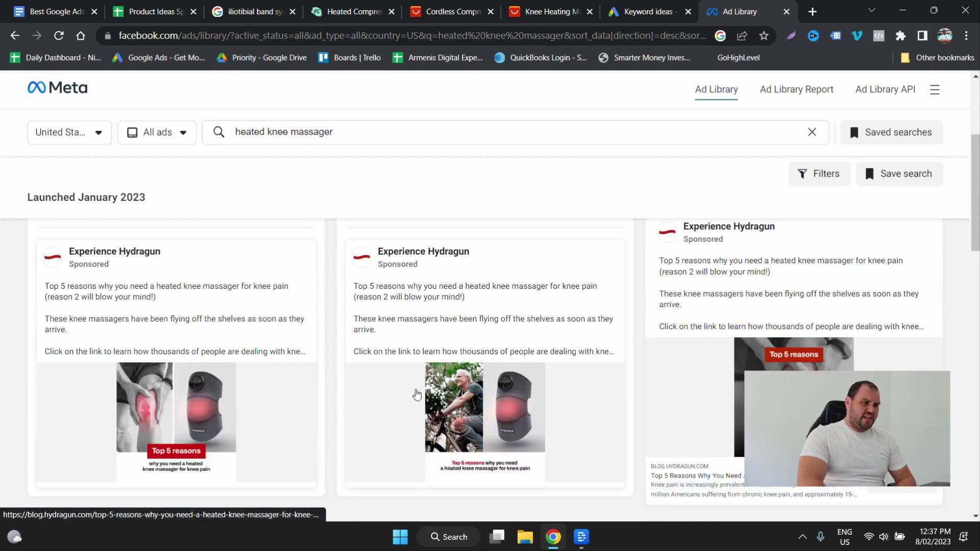
scroll(564, 444, down, 4)
scroll(568, 438, down, 8)
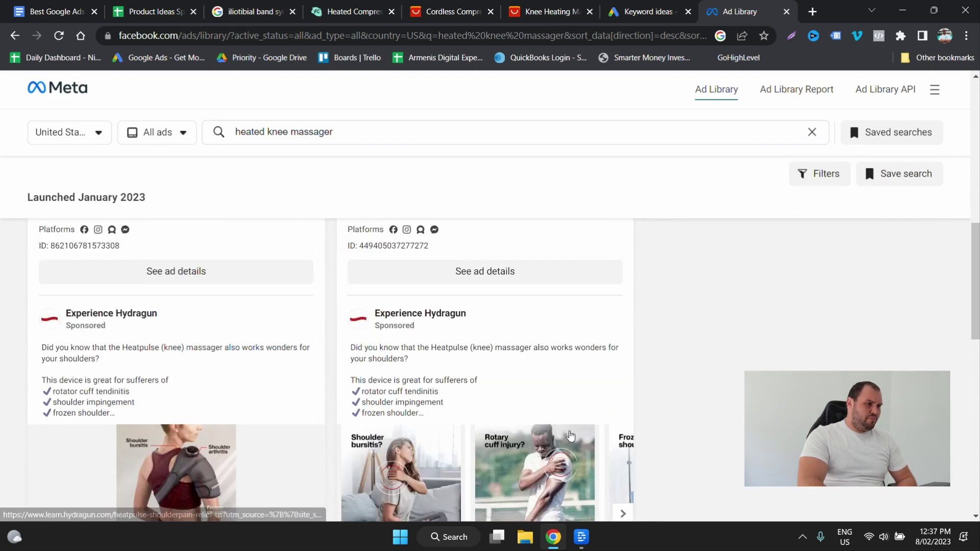
scroll(574, 430, down, 4)
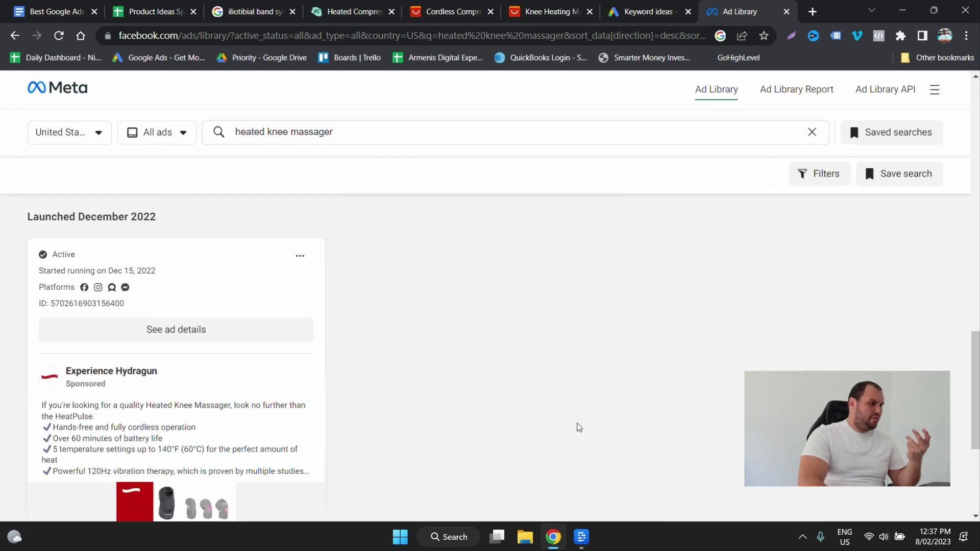
scroll(578, 427, down, 3)
scroll(246, 378, up, 6)
scroll(247, 378, up, 2)
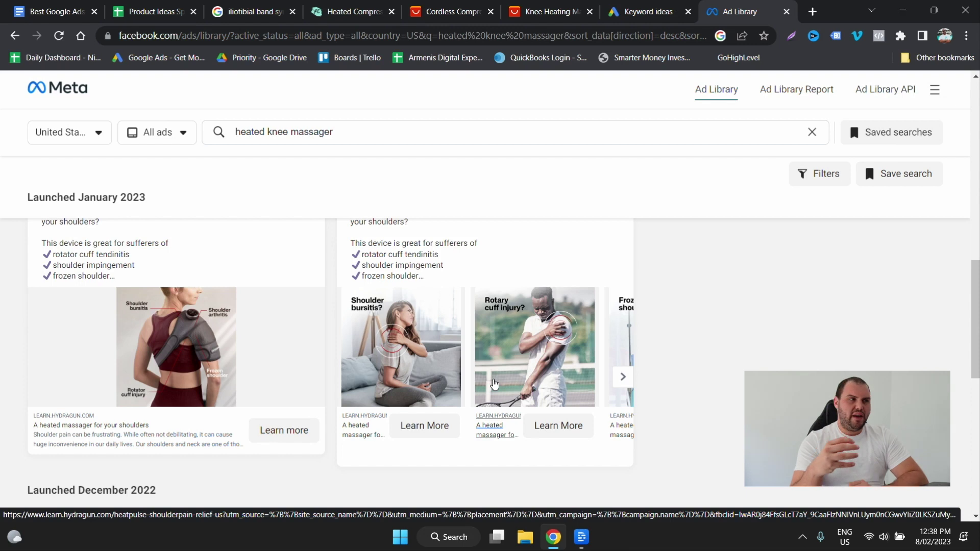
- Enter Yes in I2 of the Product Ideas sheet to record that marketing improvements can be made
click(175, 15)
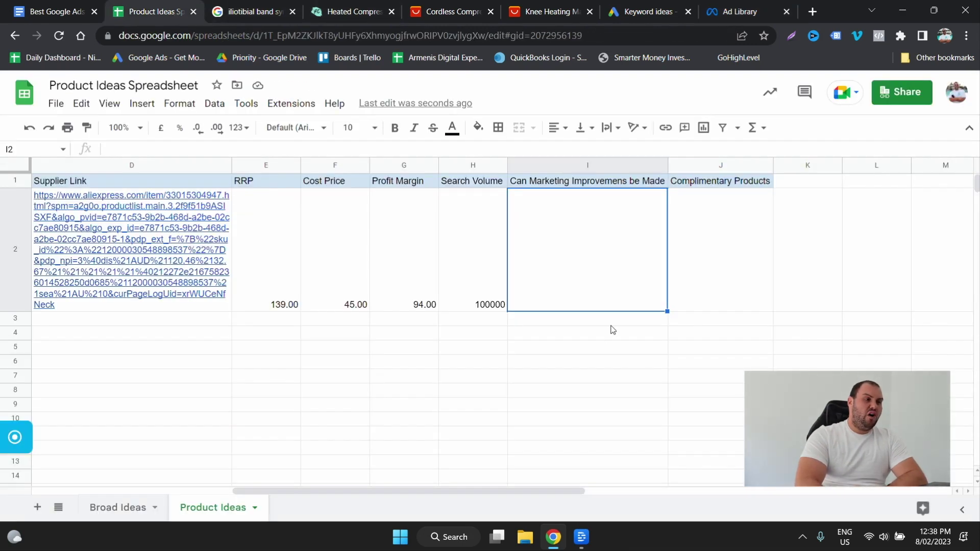
double_click(586, 290)
text(Y)
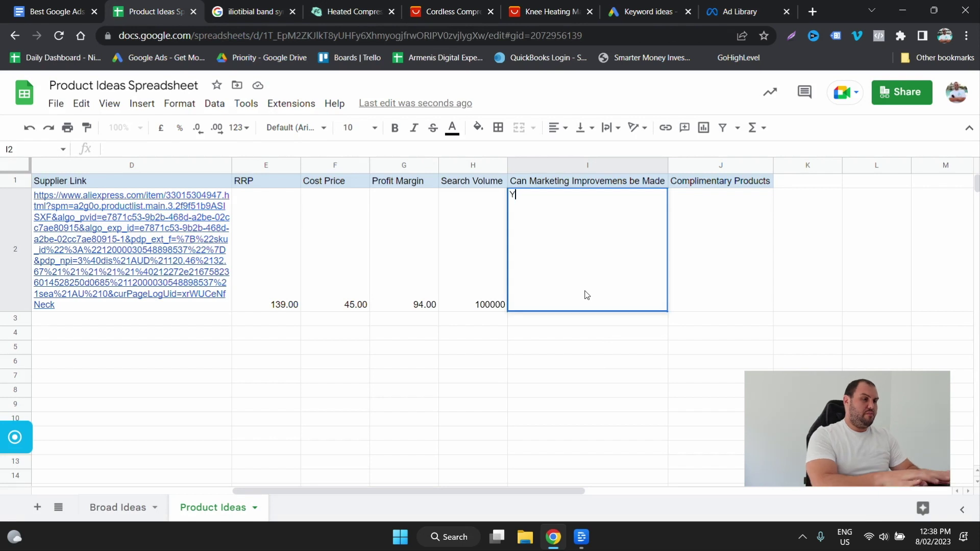
text(es)
key(ctrl+Return)
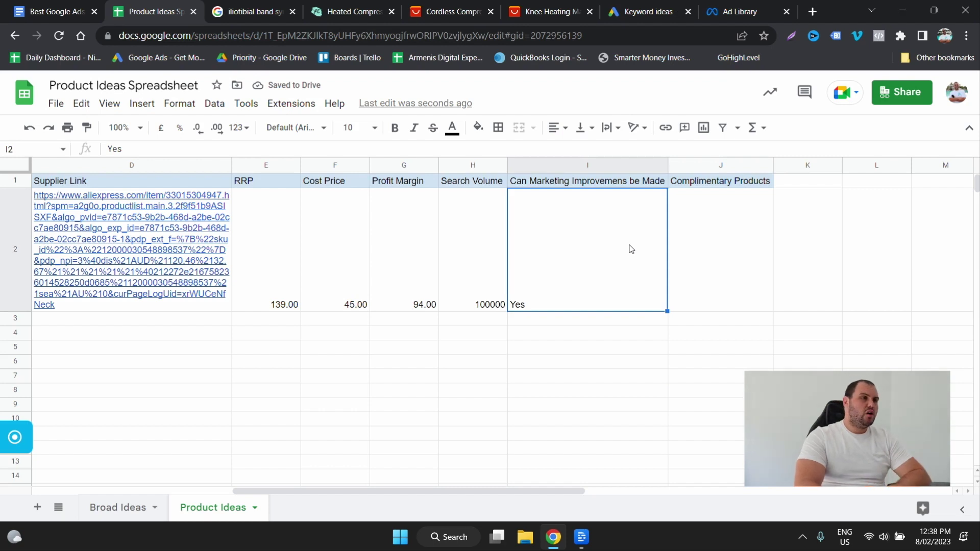
- Return to the Meta Ad Library results and review the shoulder relief and December 2022 HeatPulse ads
click(740, 11)
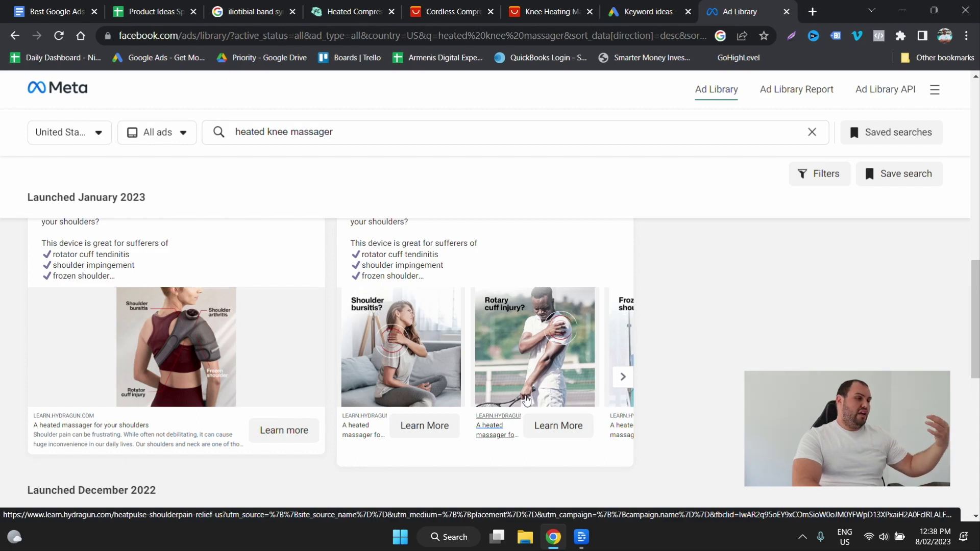
scroll(517, 352, down, 4)
scroll(518, 352, down, 5)
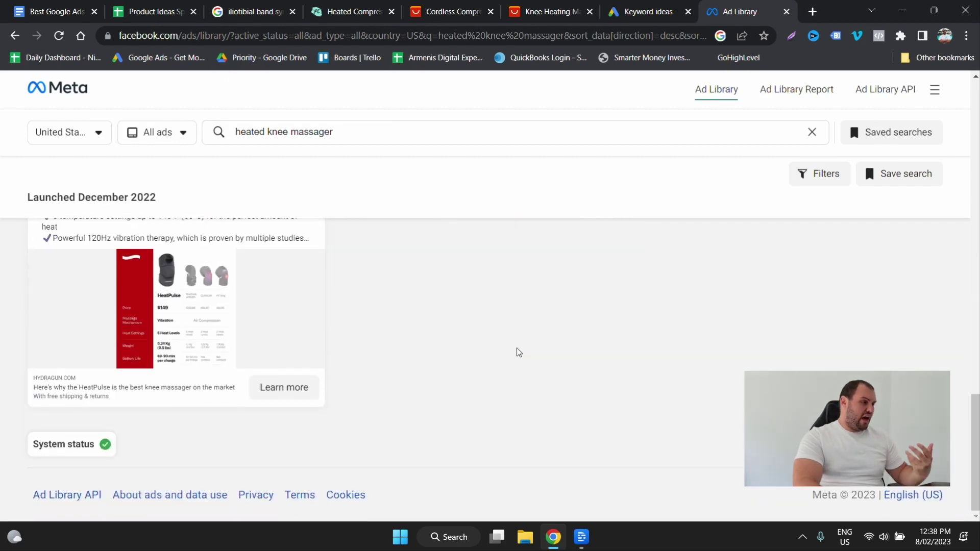